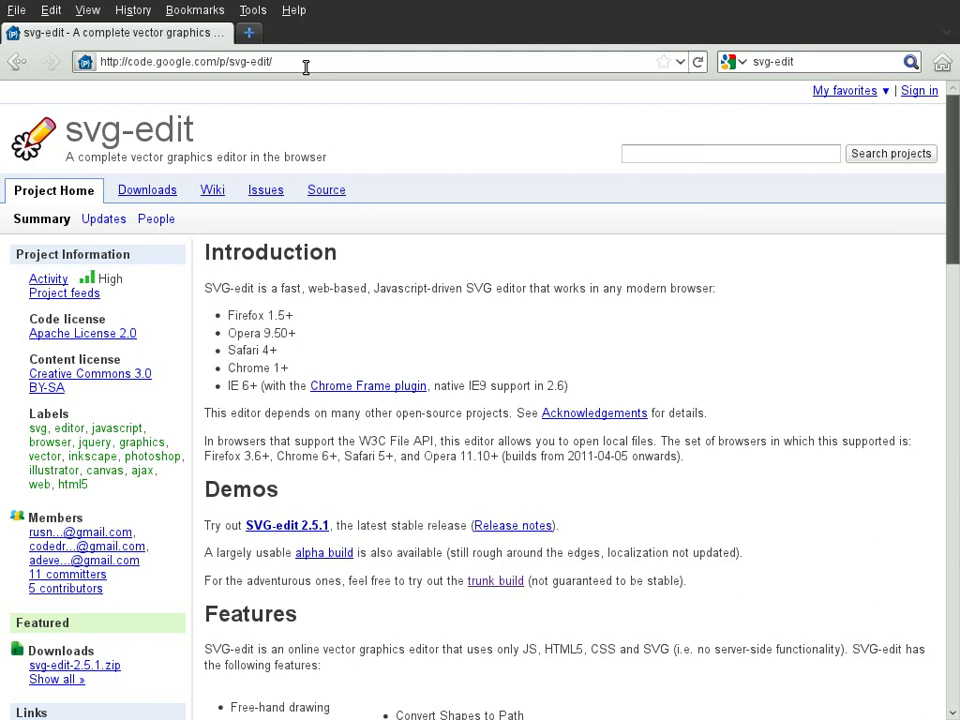
Open the SVG-edit trunk build demo from the project home page
drag(306, 64, 100, 61)
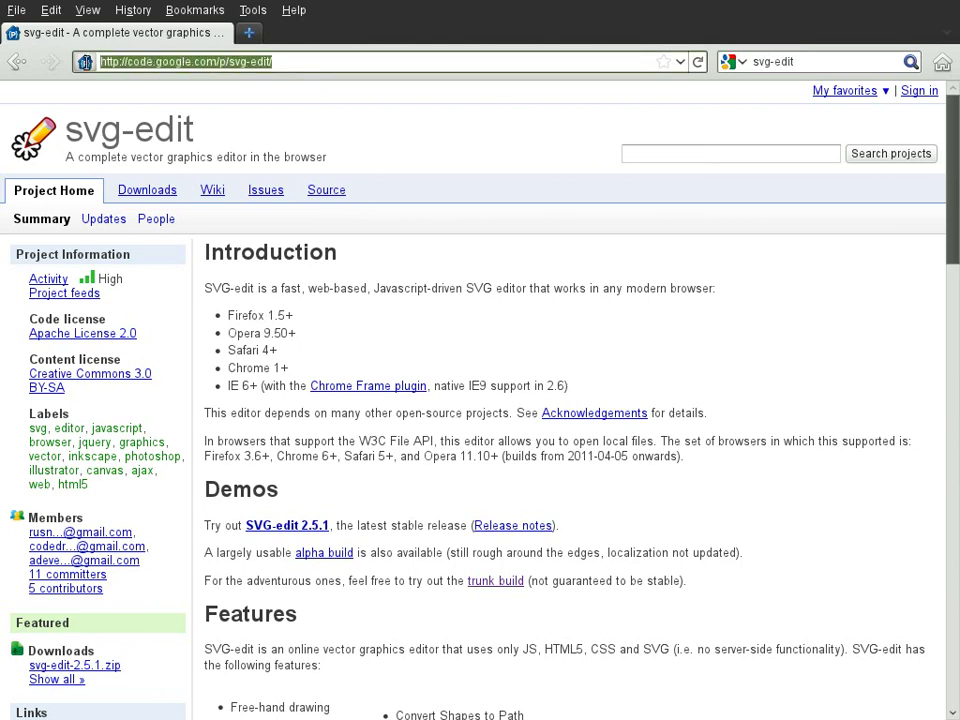
click(297, 64)
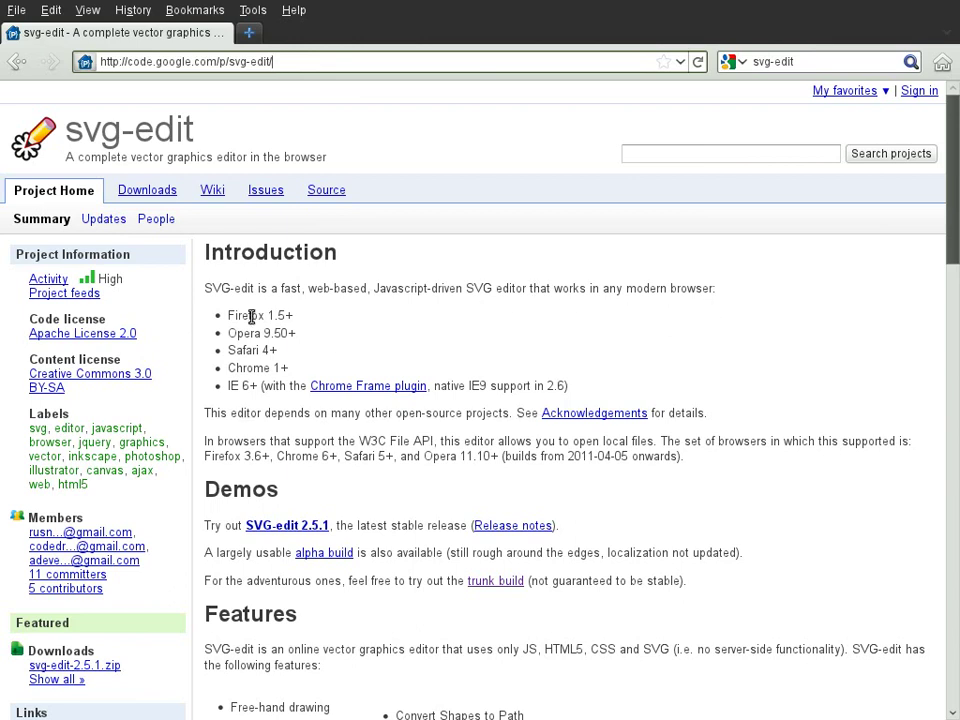
scroll(218, 376, down, 5)
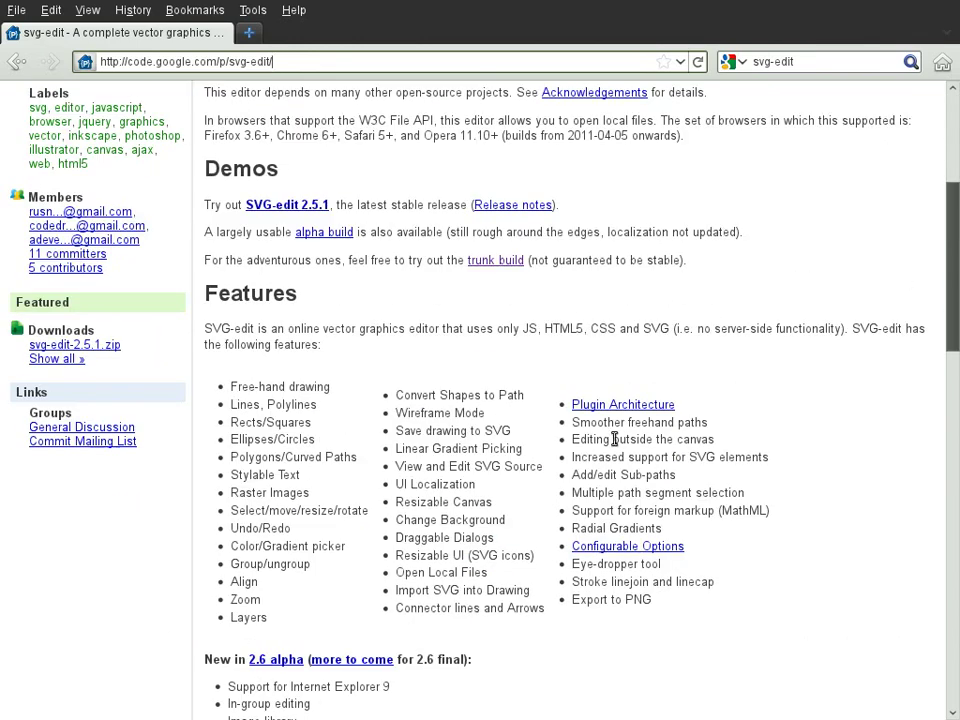
scroll(787, 545, up, 5)
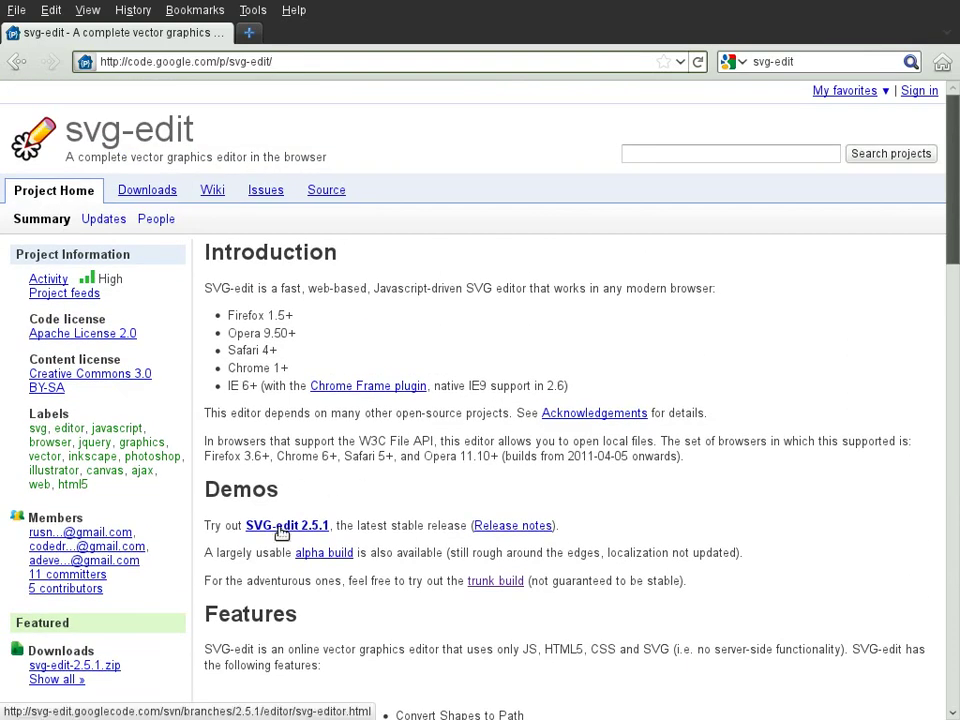
click(481, 586)
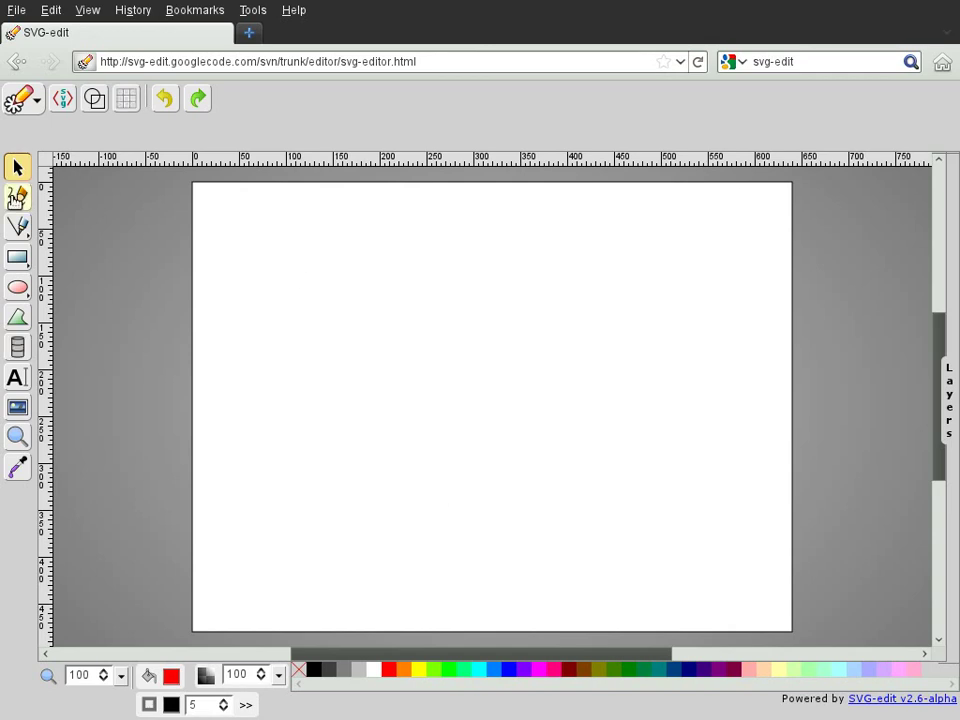
Draw a freehand 2-shaped curve in the canvas's upper-left area and a straight diagonal line beside it from about (161, 44) to (252, 188)
click(16, 197)
mouse_move(214, 222)
mouse_down()
mouse_move(251, 218)
mouse_move(198, 304)
mouse_move(220, 336)
mouse_move(311, 332)
mouse_up()
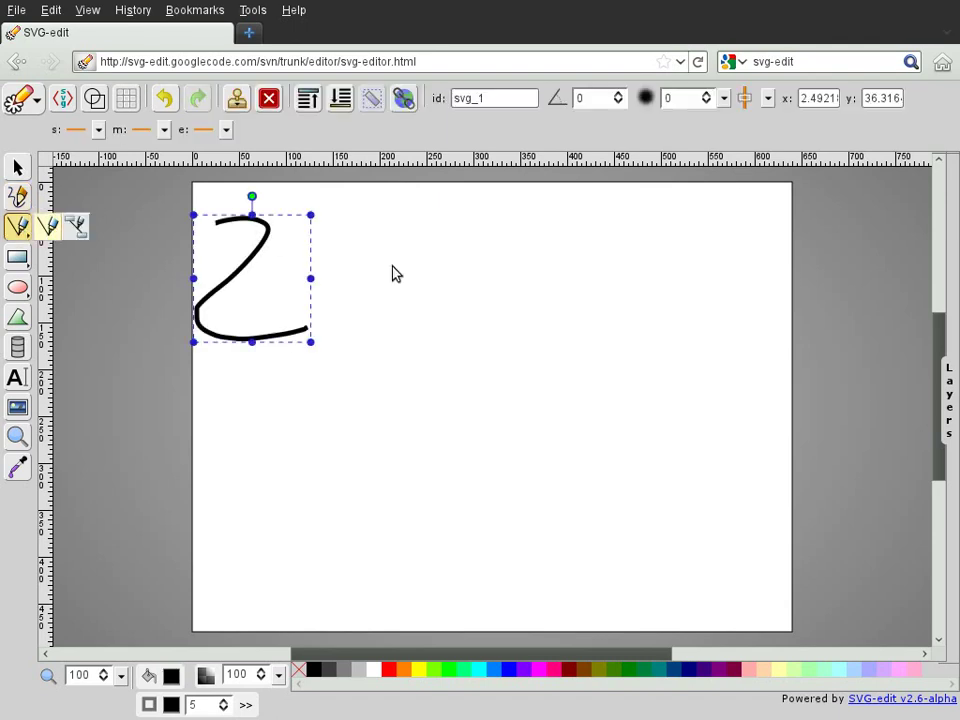
drag(342, 222, 430, 359)
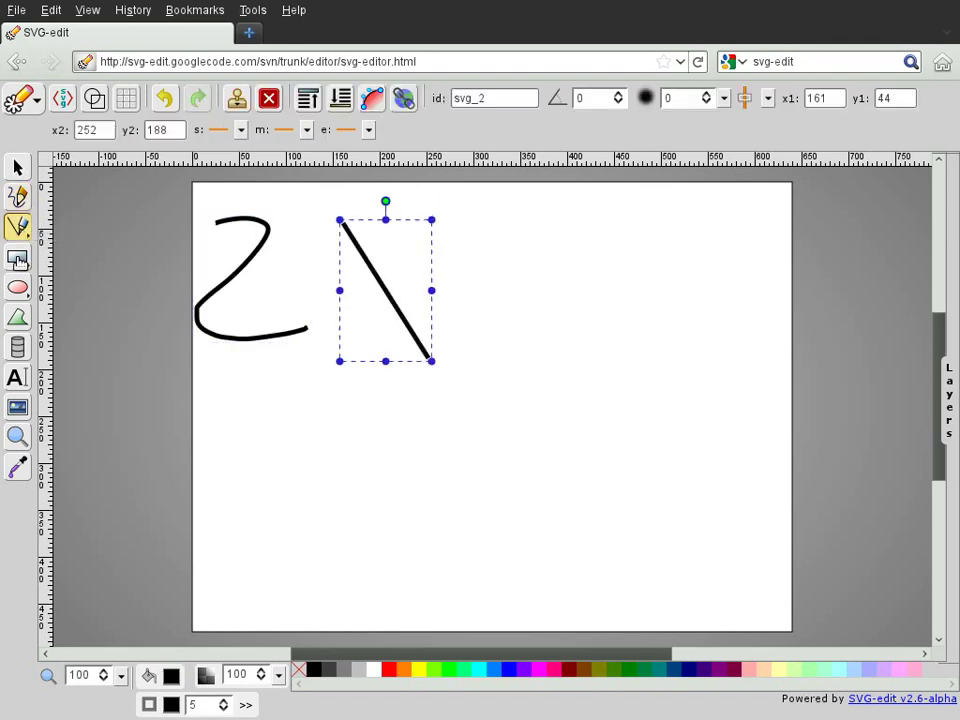
Draw a rectangle about 104 by 116 beside the line and an ellipse with radii about 48 by 42 next to it
click(17, 258)
drag(463, 231, 565, 342)
click(17, 288)
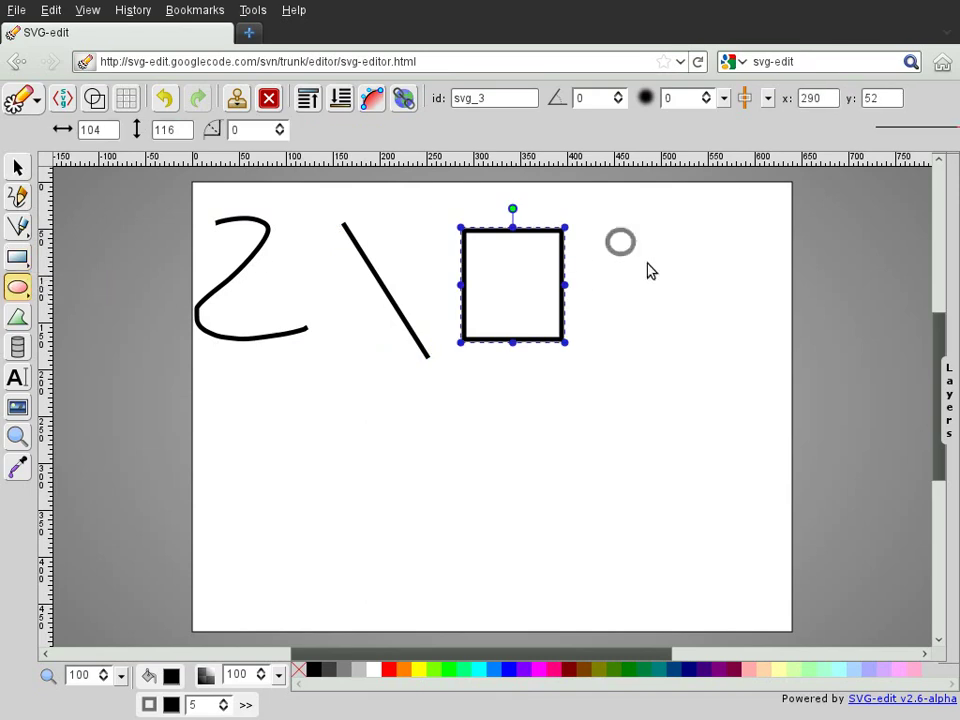
drag(648, 270, 680, 324)
Move the rectangle to about (304, 70) and the freehand curve to about (32, 45), leaving nothing selected
click(17, 167)
drag(510, 341, 524, 357)
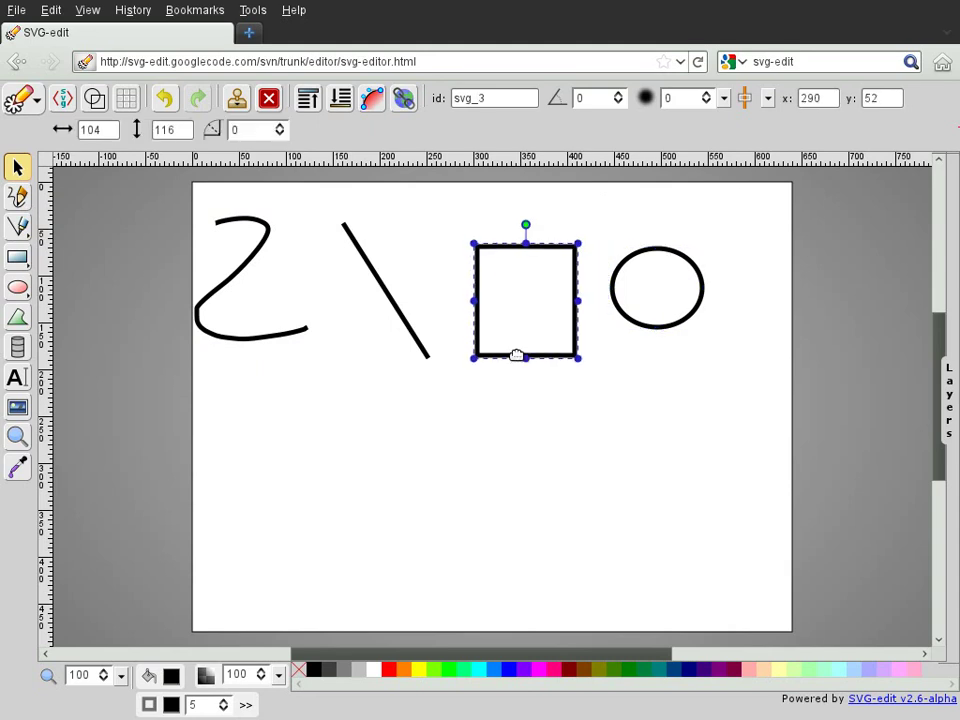
drag(303, 341, 315, 344)
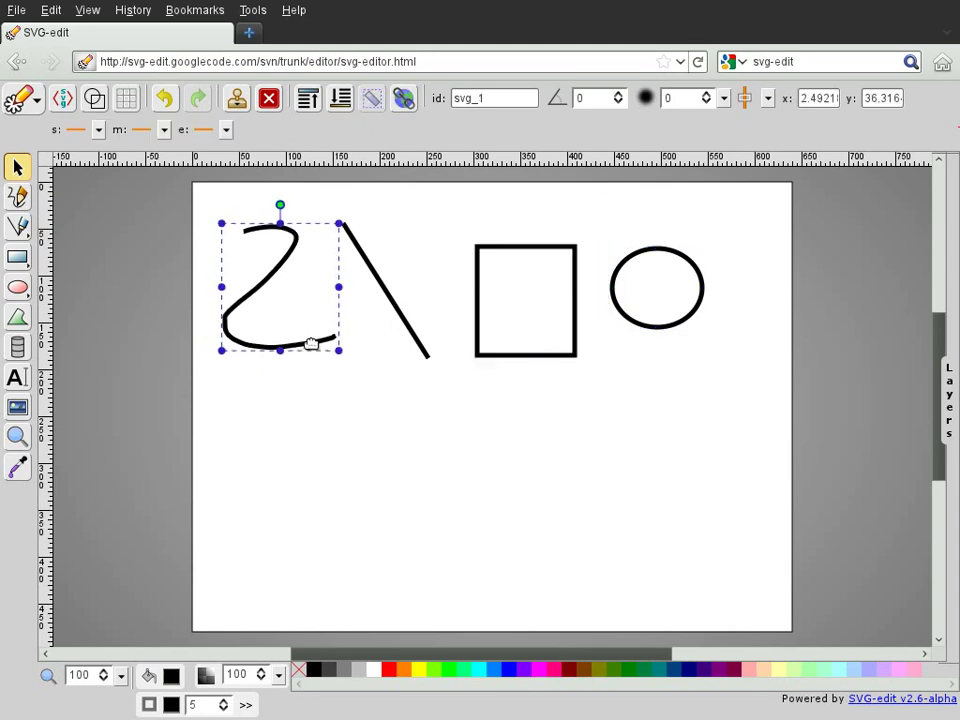
click(315, 437)
Draw a rectangle about 236 by 90 with the freehand rectangle tool below the curve and the line
mouse_move(17, 258)
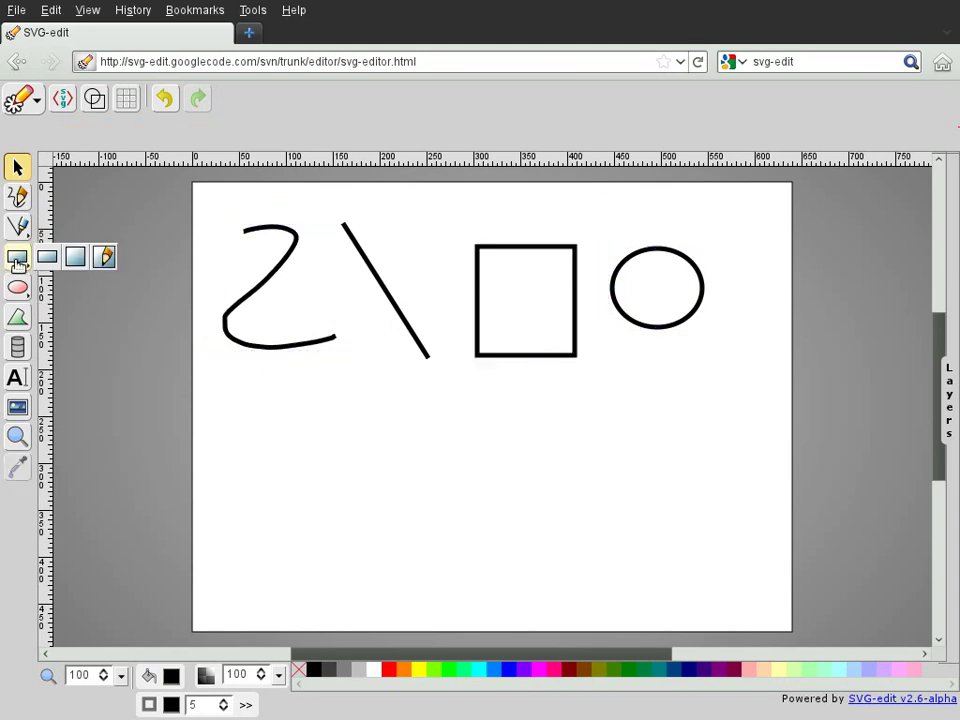
key(r)
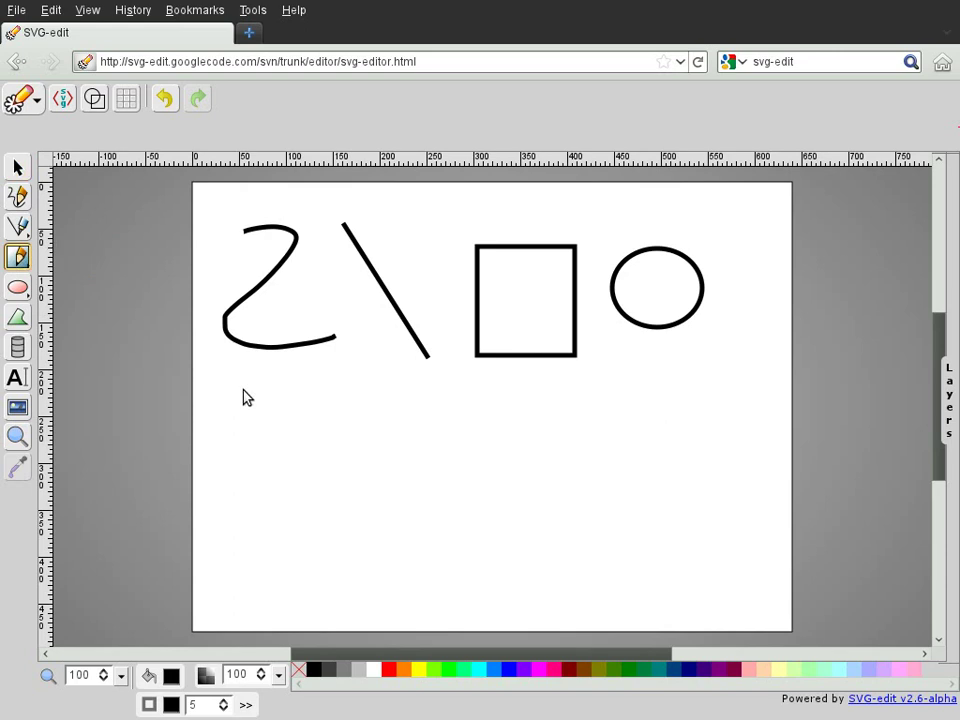
drag(238, 391, 270, 417)
drag(277, 474, 459, 476)
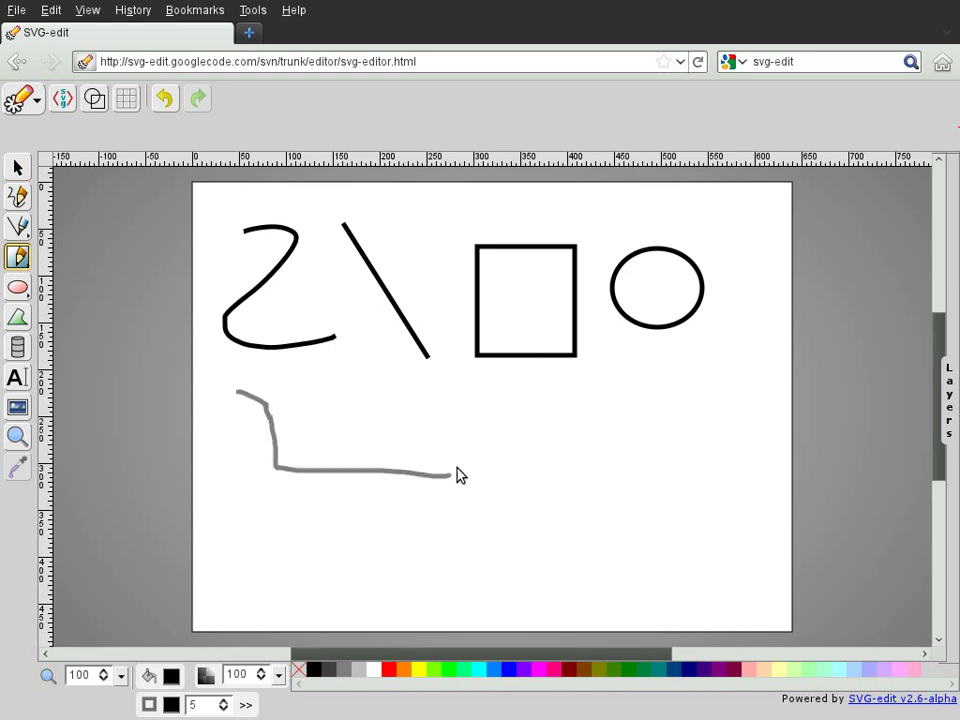
drag(265, 404, 266, 402)
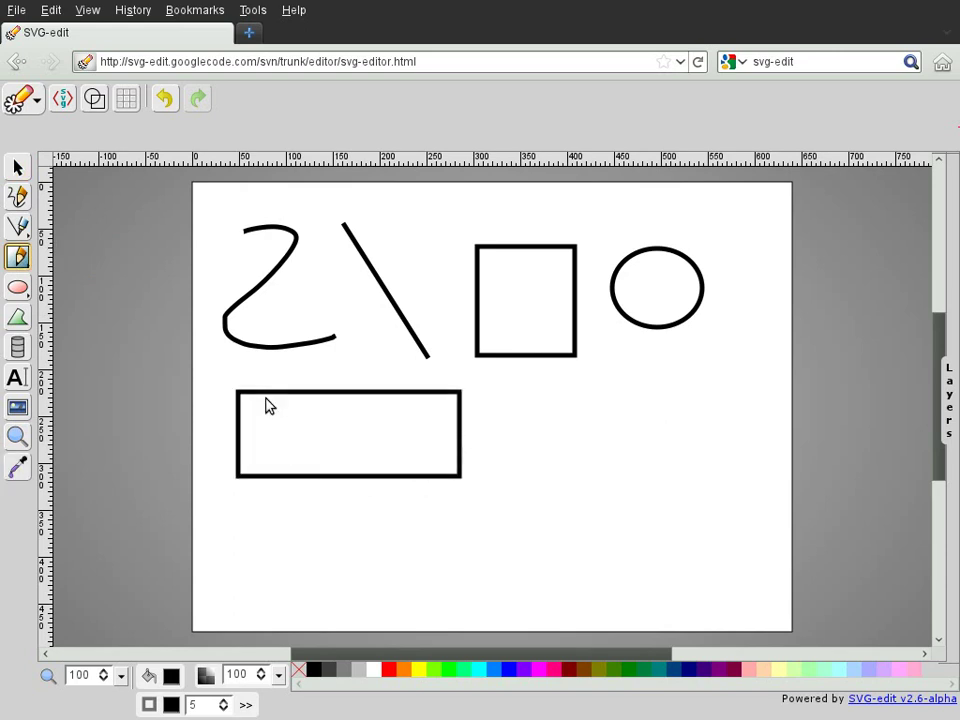
Draw an ellipse with radii about 48 by 38 using the freehand ellipse tool in the canvas's lower-right area
mouse_move(14, 291)
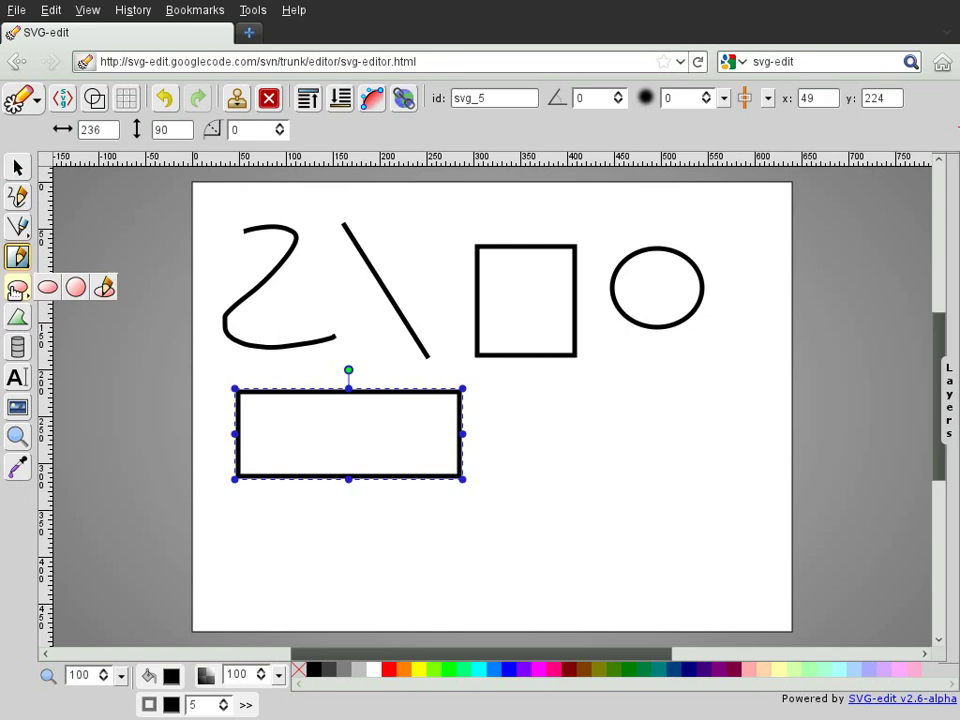
click(104, 288)
mouse_move(633, 404)
mouse_down()
mouse_move(590, 413)
mouse_move(599, 471)
mouse_move(666, 444)
mouse_move(630, 405)
mouse_up()
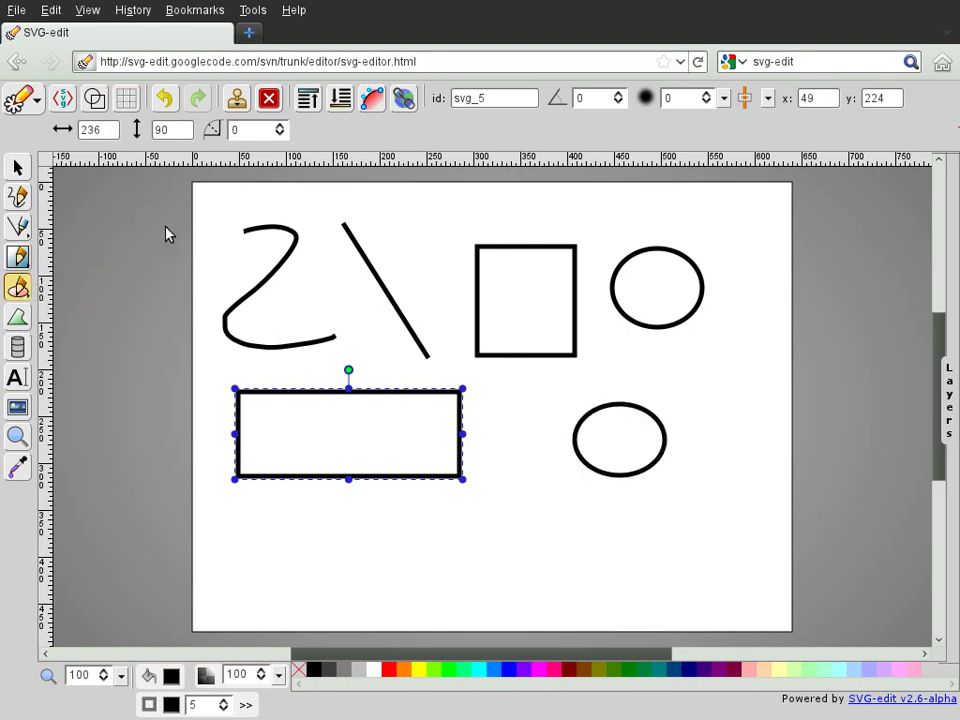
Stretch the lower ellipse to radii about 93 by 42 and rotate it about 33 degrees clockwise
click(17, 170)
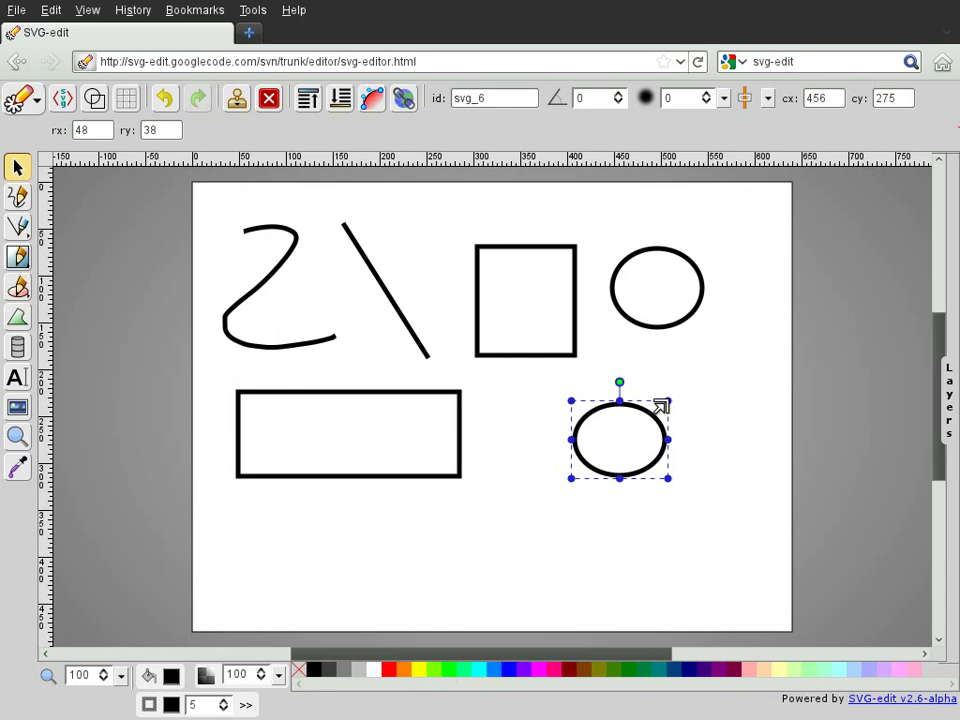
drag(662, 405, 652, 435)
drag(608, 400, 634, 412)
Rotate the wide rectangle about 21 degrees counterclockwise and shift it slightly downward, leaving nothing selected
click(396, 393)
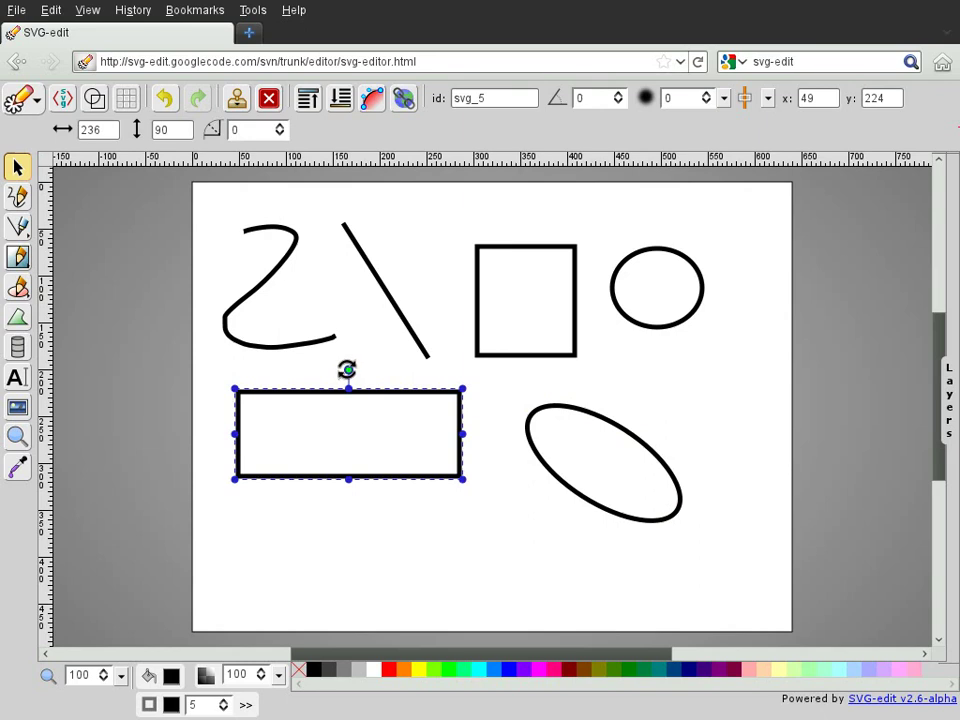
drag(347, 370, 359, 424)
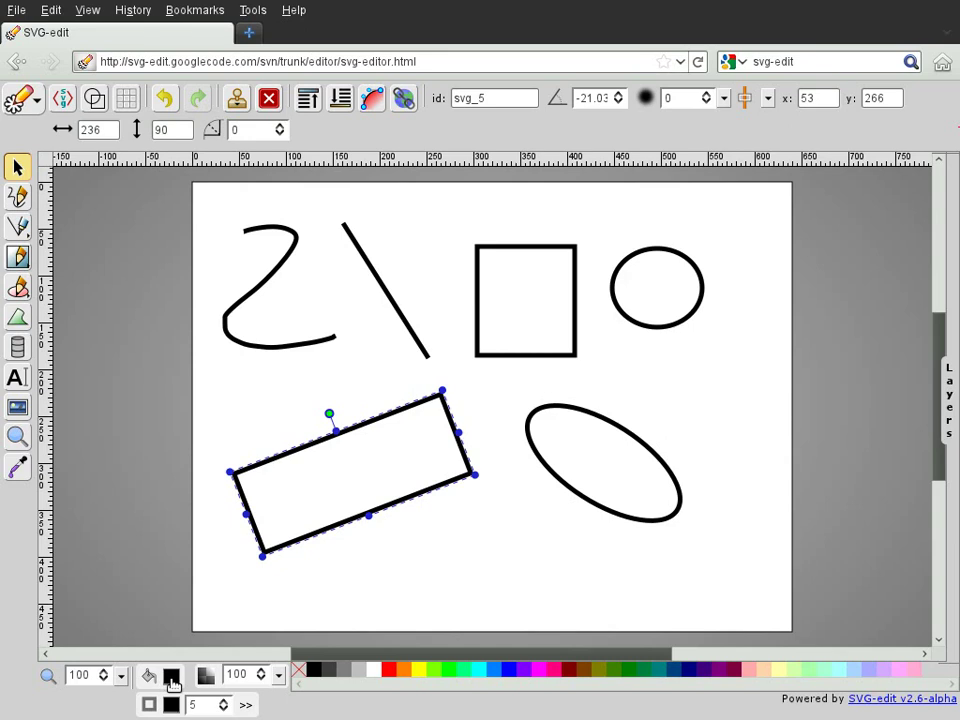
click(240, 556)
click(255, 537)
click(251, 596)
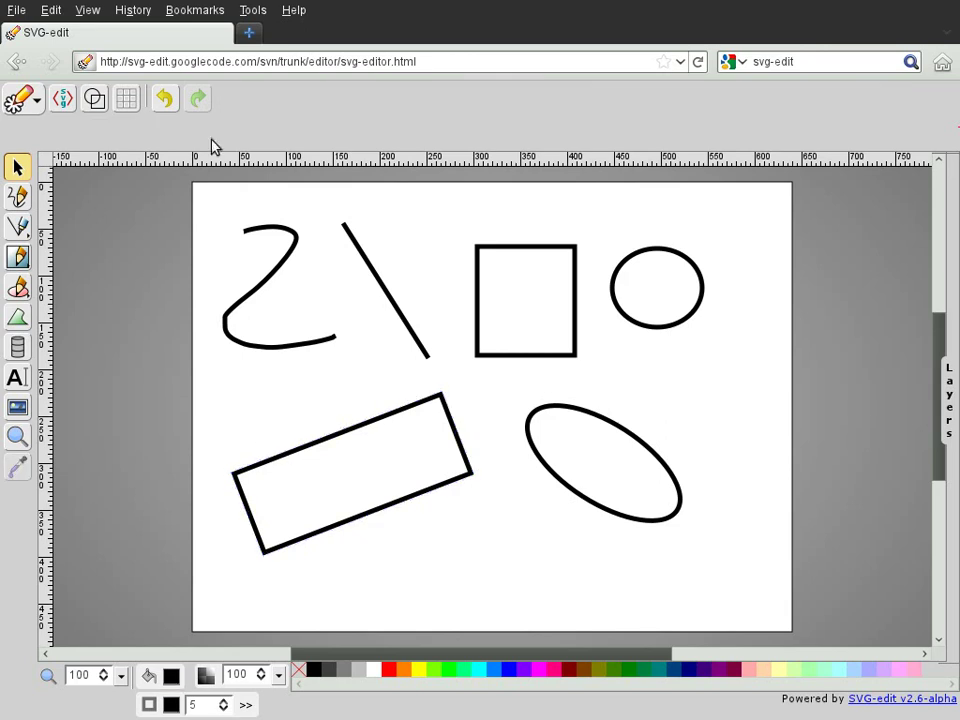
Fill the tilted rectangle with yellow, the tilted ellipse with dark red and the upper rectangle with spring green
click(357, 427)
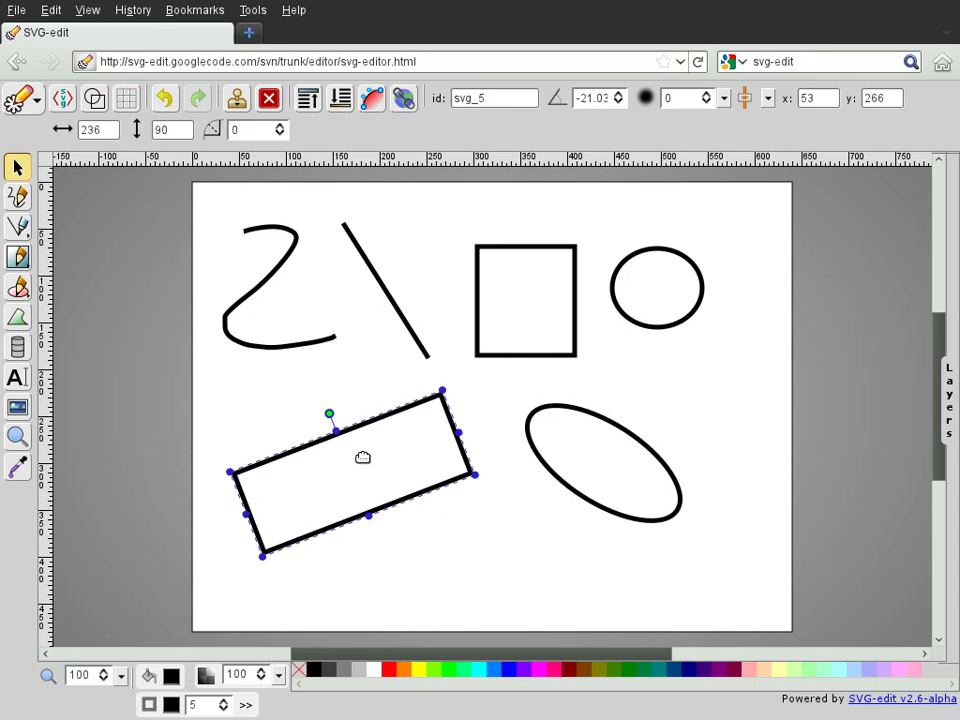
click(425, 677)
click(621, 511)
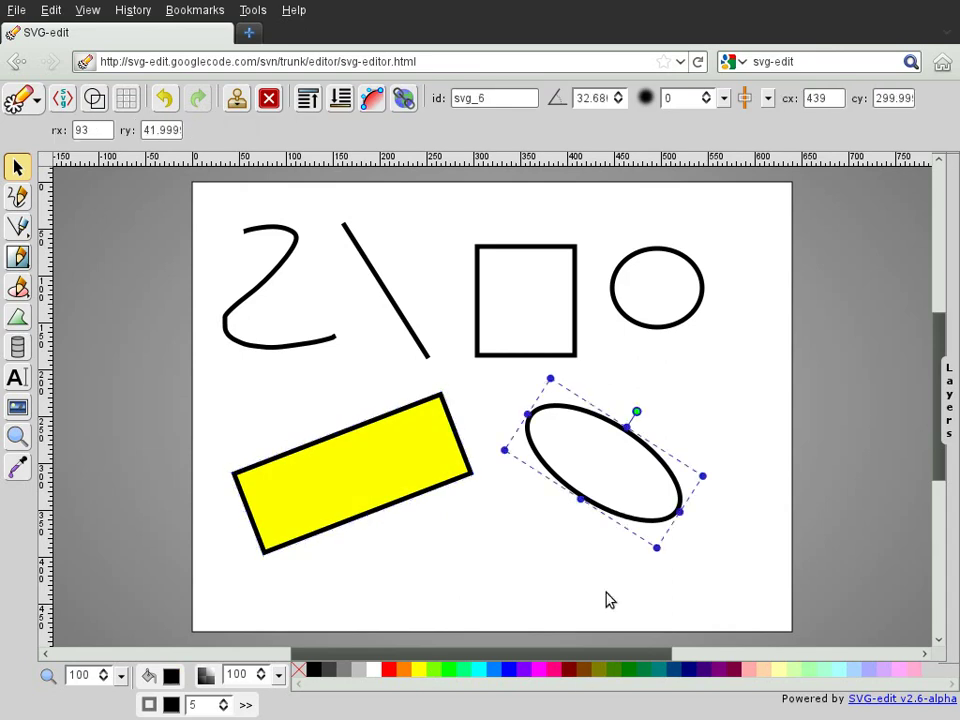
click(567, 672)
click(527, 354)
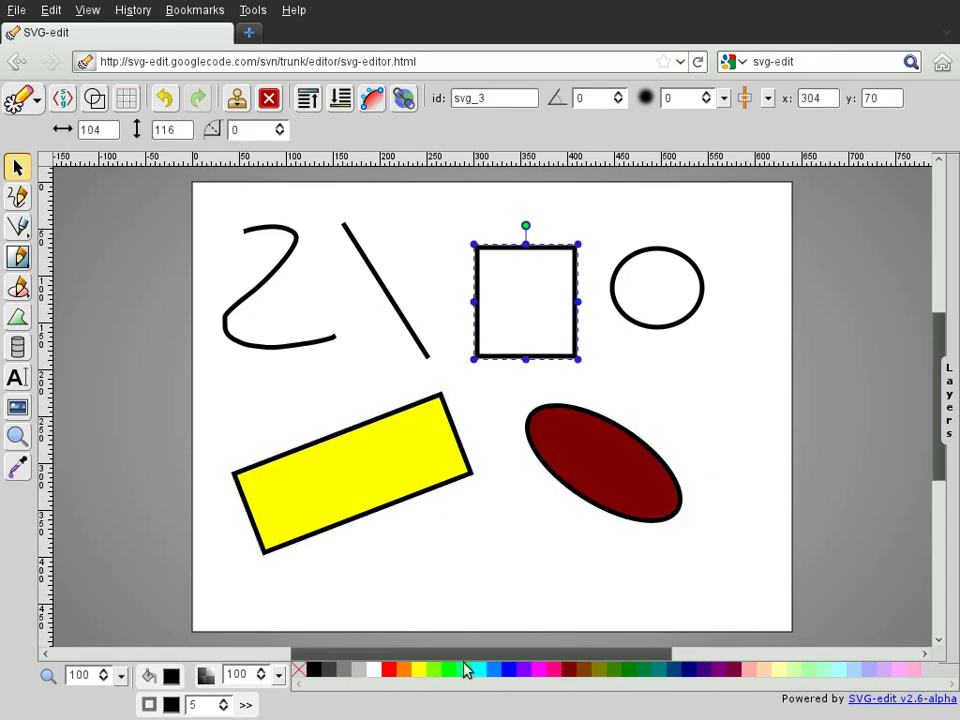
click(466, 672)
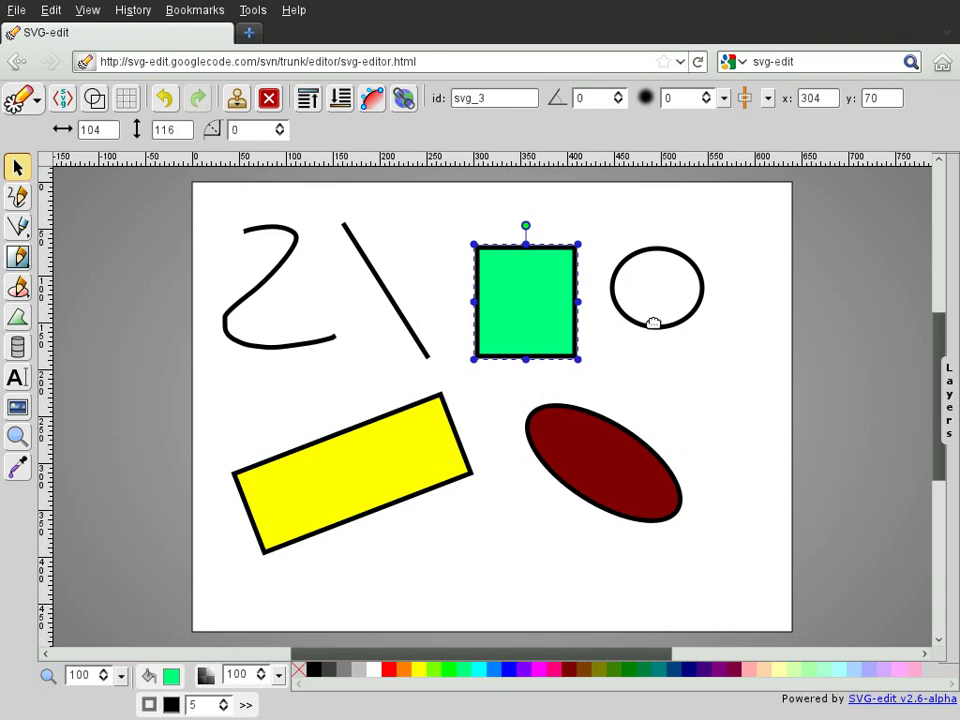
Set the stroke color of the straight line to orange and of the freehand curve to magenta
click(403, 322)
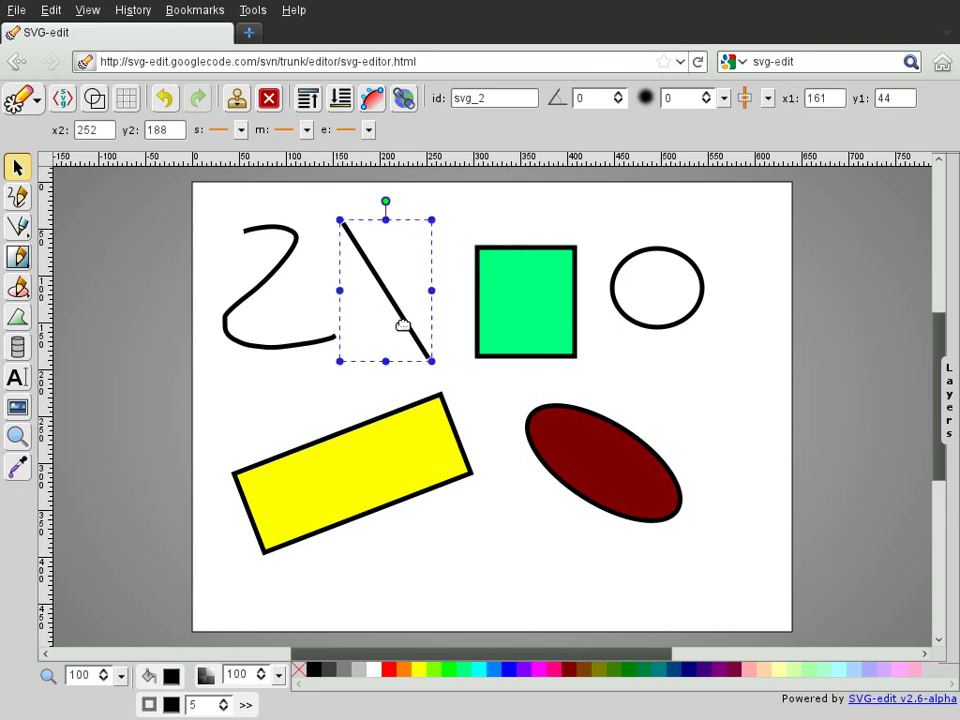
shift+click(405, 671)
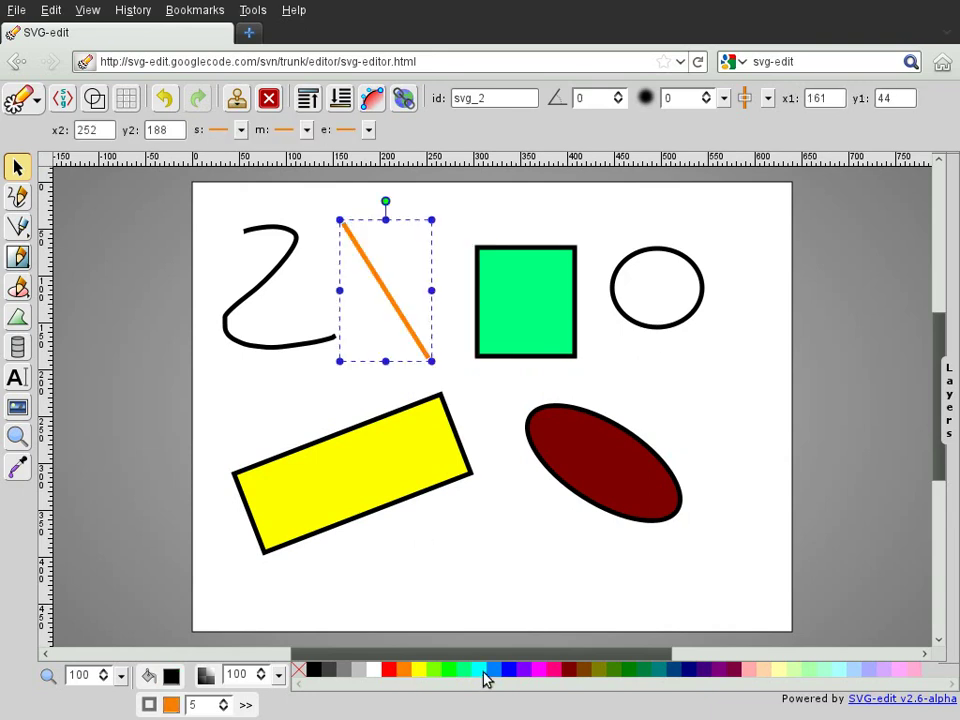
click(288, 347)
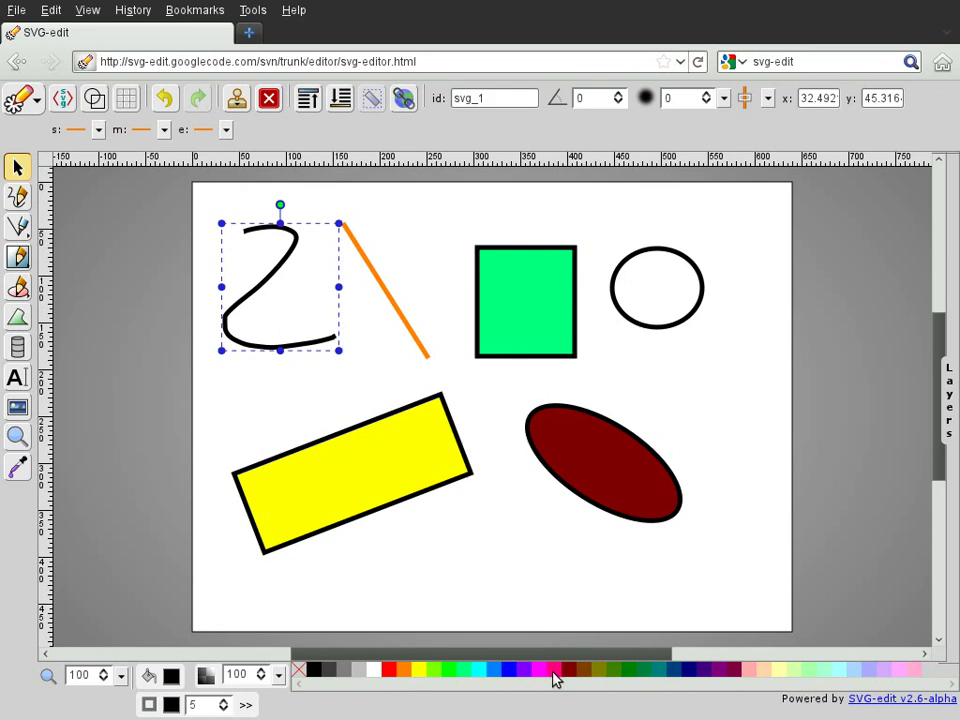
shift+click(542, 672)
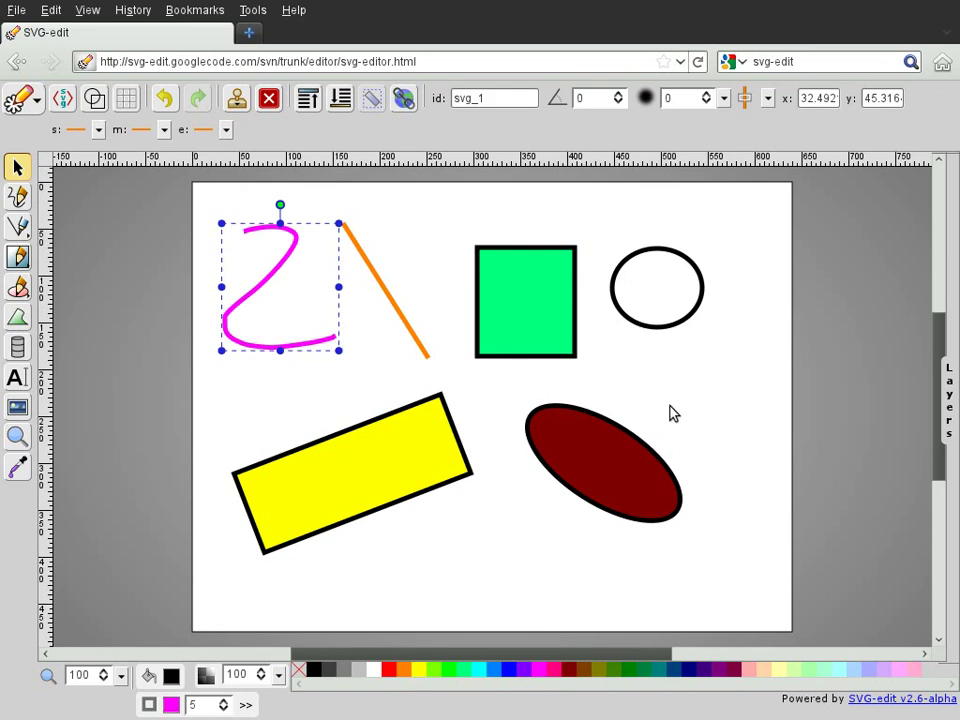
Fill the upper ellipse with red, and change its fill to the muted red-brown #8e4545 with the color picker
click(663, 329)
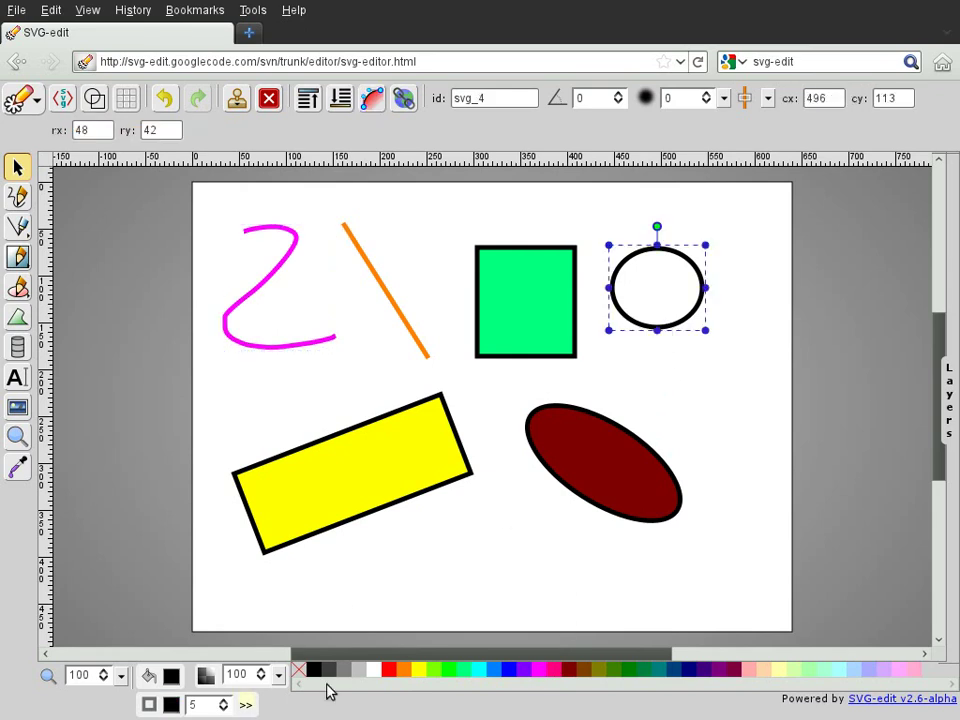
click(390, 670)
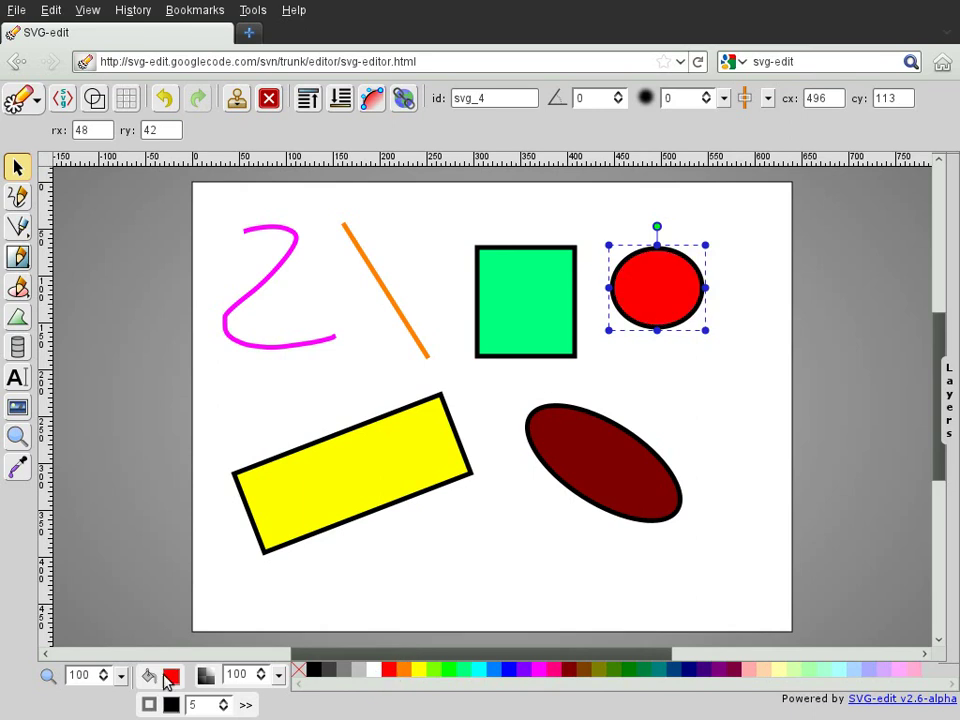
click(172, 677)
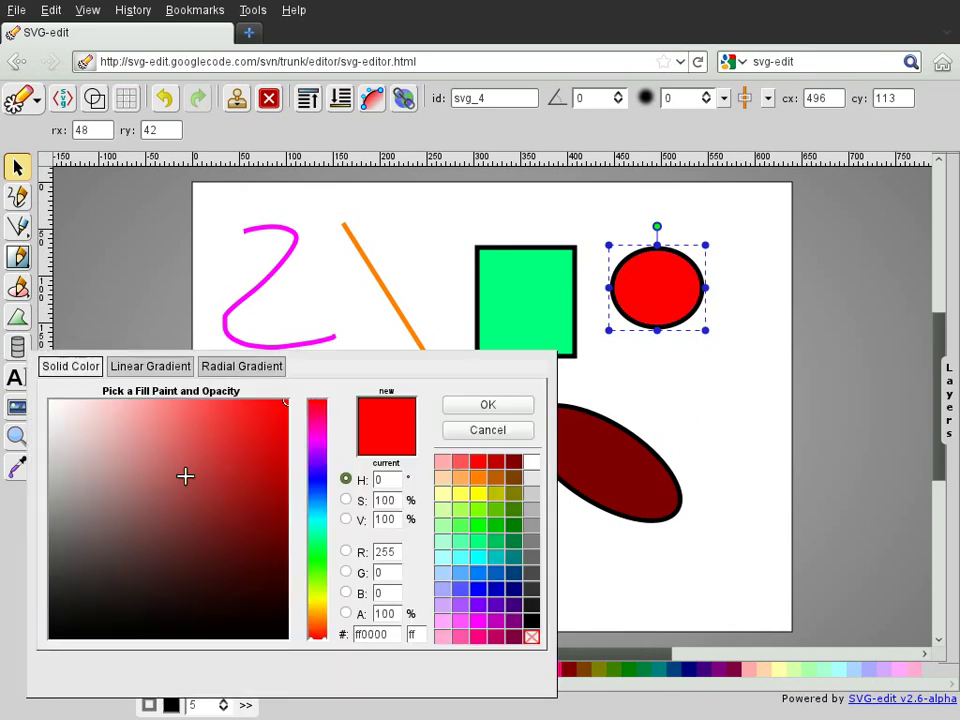
drag(250, 425, 169, 504)
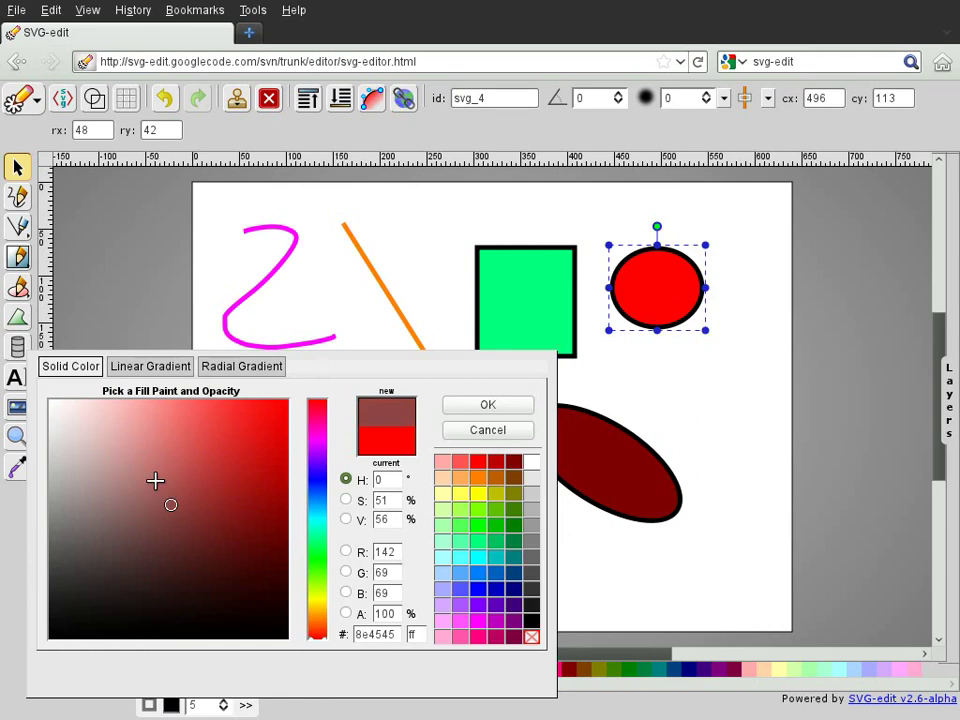
click(462, 410)
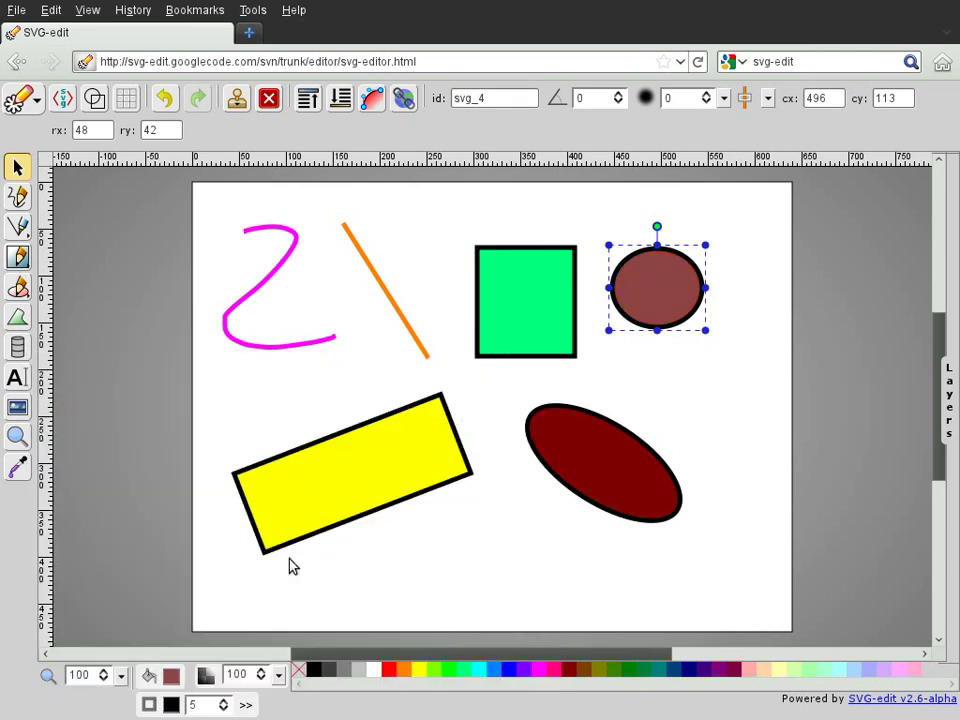
Change the upper ellipse's fill to the solid blue #0202ea with the color picker
click(171, 677)
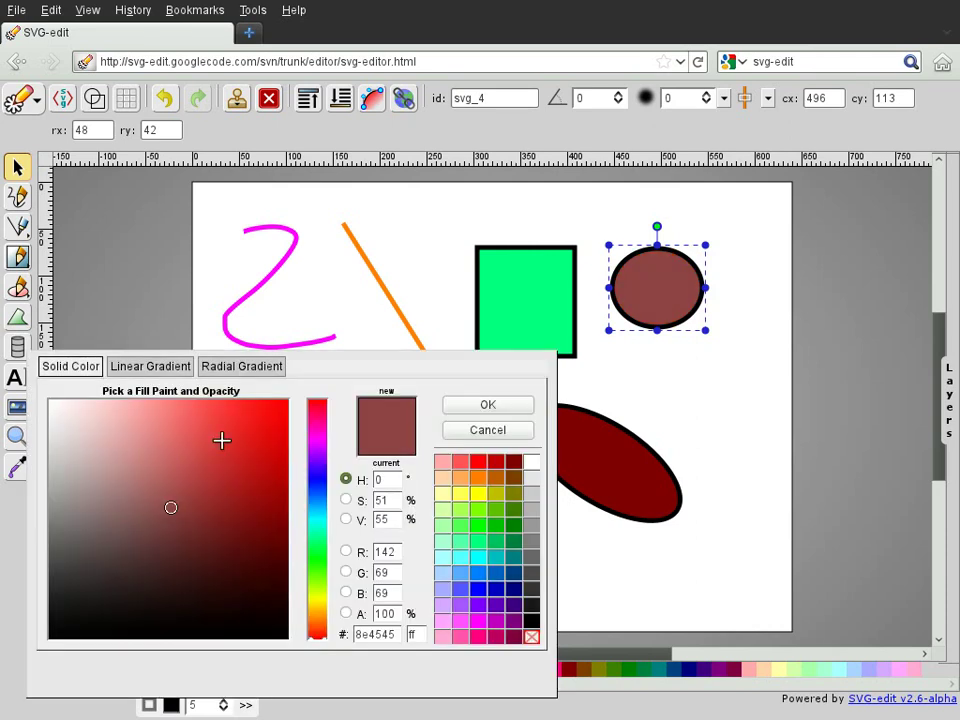
click(316, 480)
drag(227, 471, 268, 430)
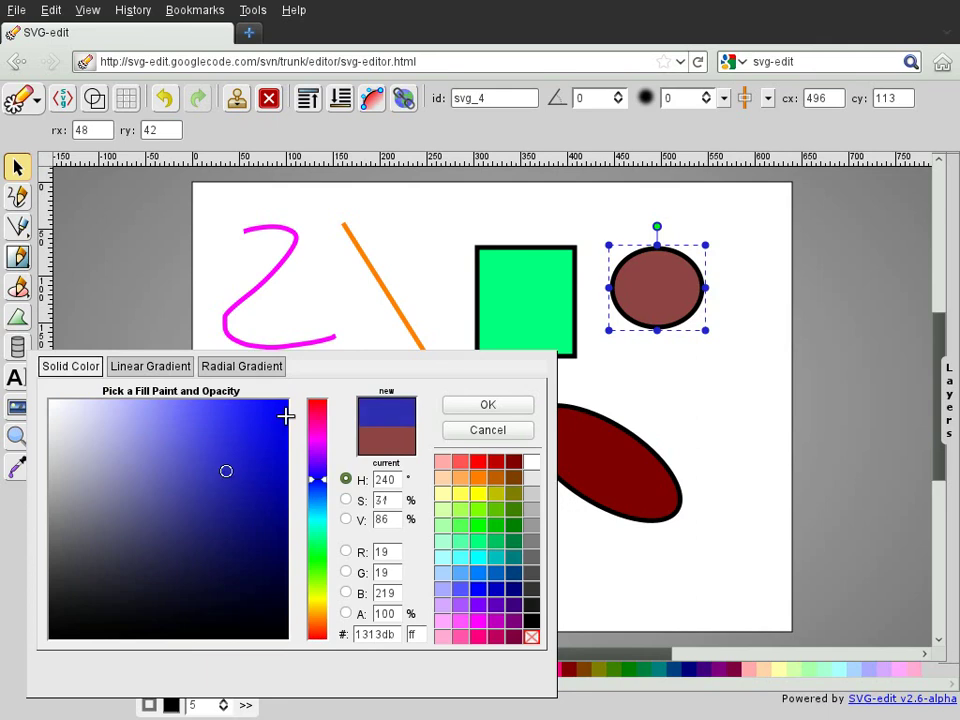
mouse_move(447, 416)
mouse_down()
mouse_move(463, 405)
mouse_move(468, 416)
mouse_up()
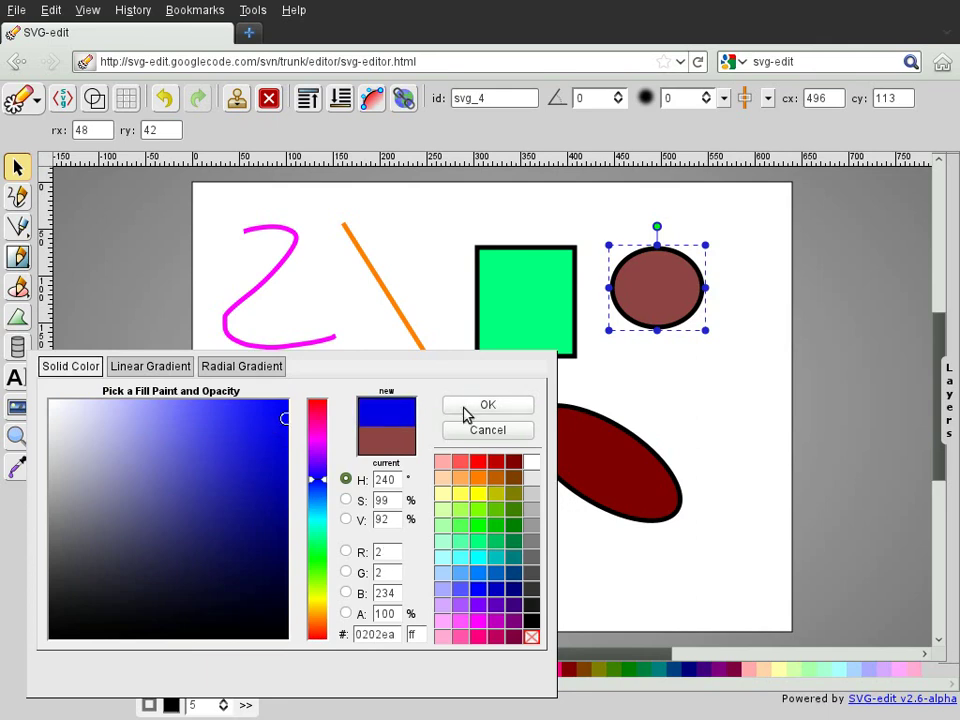
key(Return)
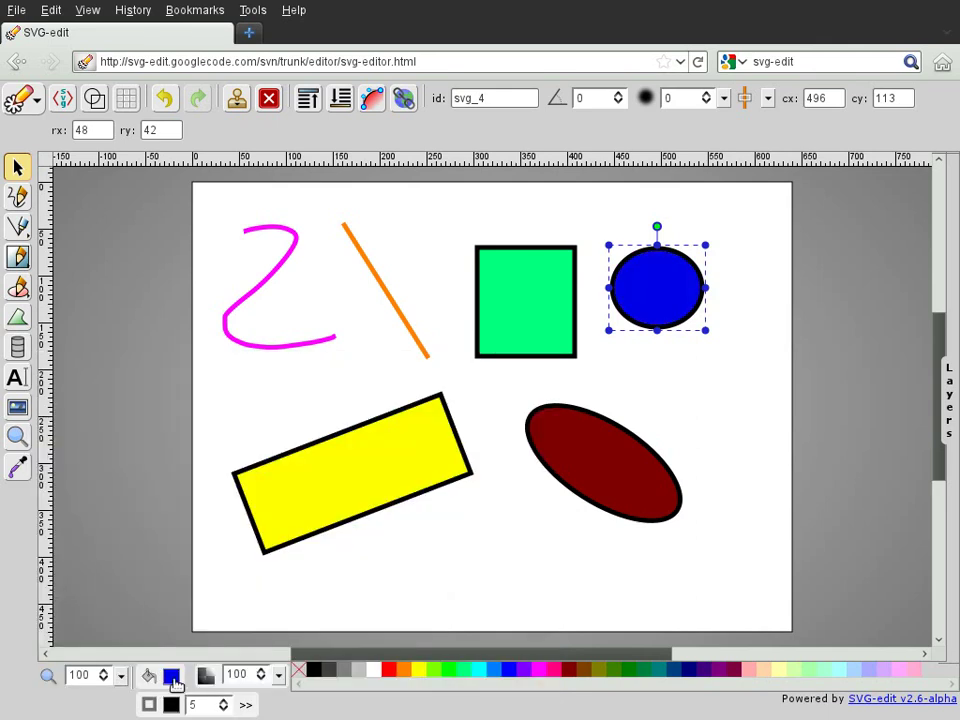
Fill the upper ellipse with a diagonal blue-to-yellow linear gradient from lower left to upper right, and enlarge it to radii of about 55.5 and 57
click(172, 678)
click(155, 367)
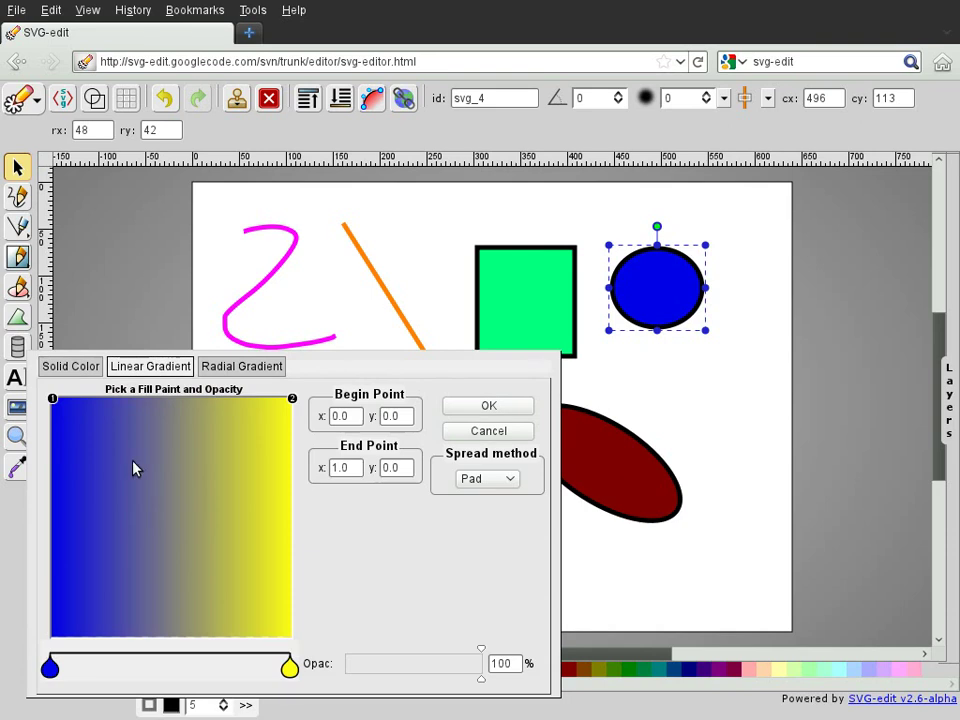
drag(52, 398, 65, 636)
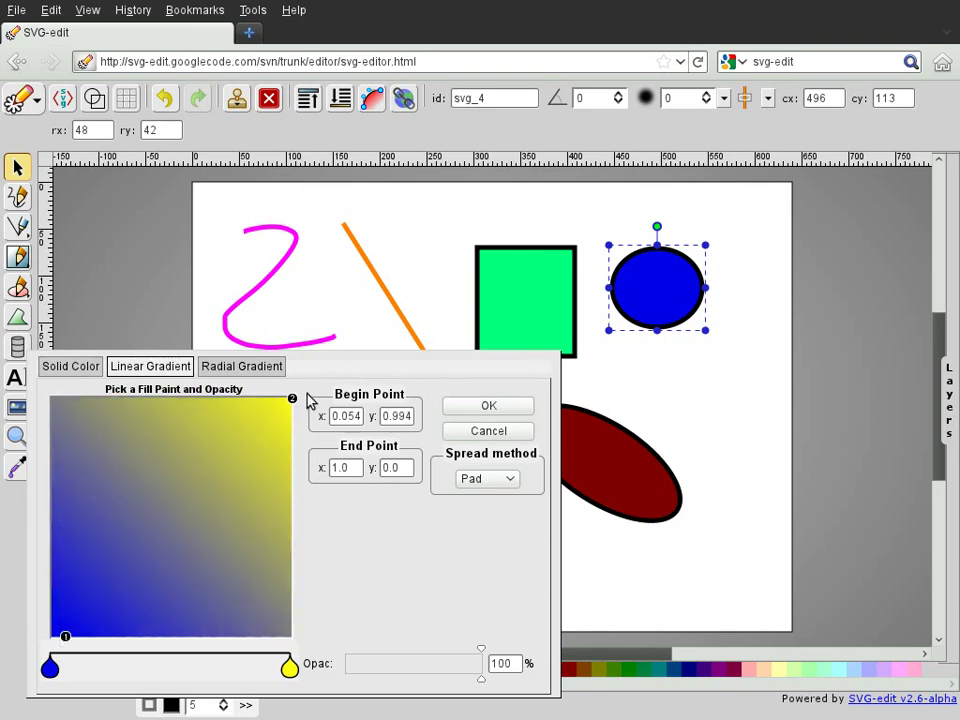
drag(291, 399, 285, 425)
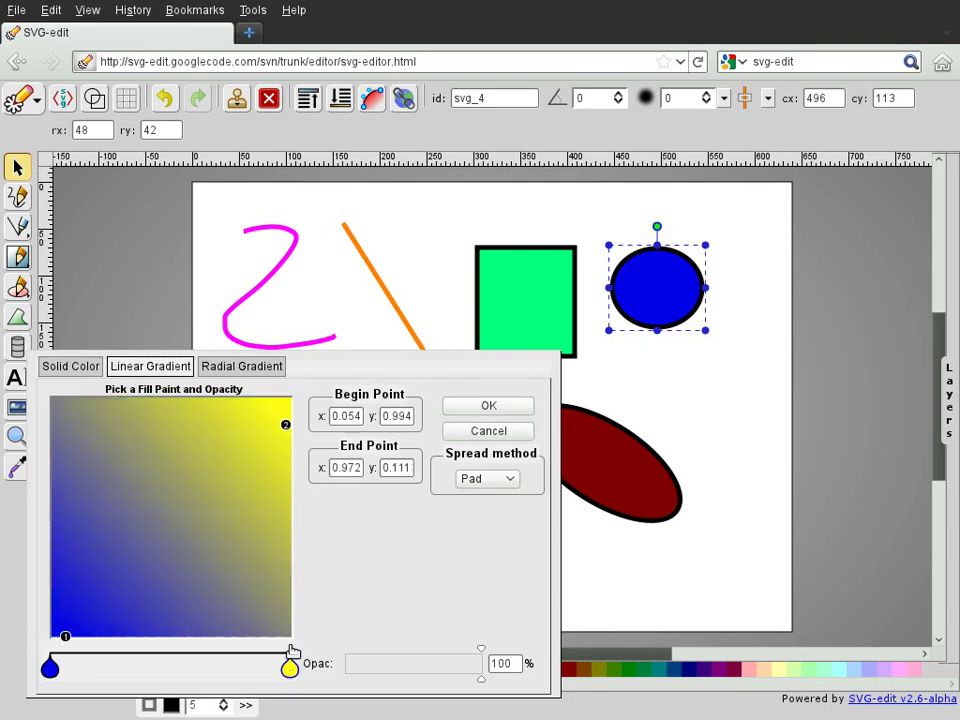
click(290, 668)
click(480, 410)
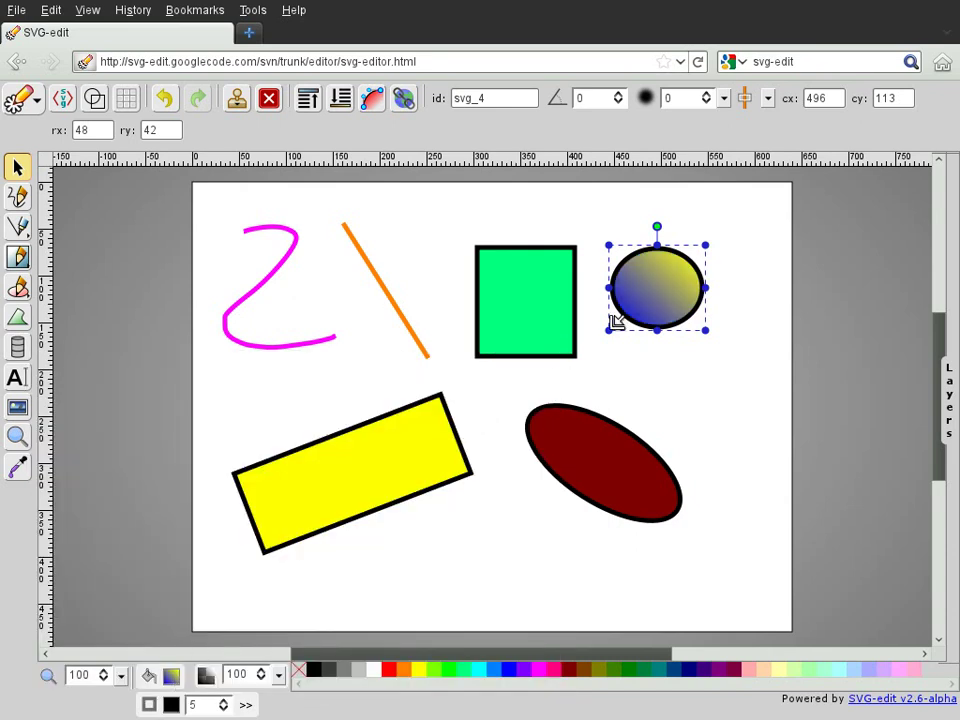
drag(607, 334, 589, 369)
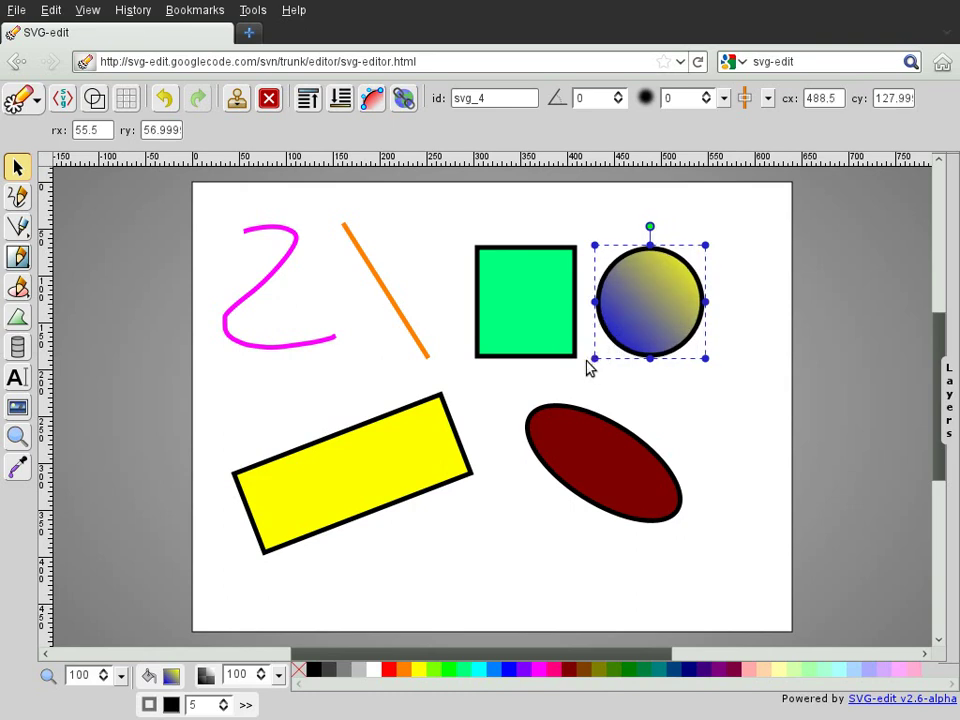
Set up a radial gradient stroke for the tilted rectangle, centered at about 0.32, 0.865, with the start color #ffff56
click(388, 454)
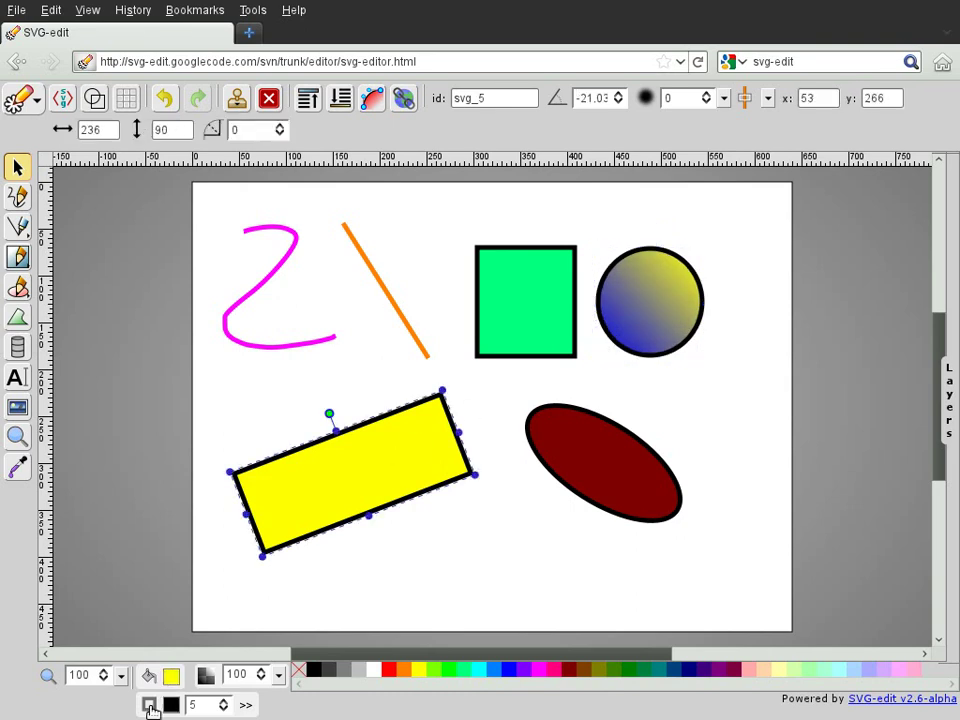
click(150, 705)
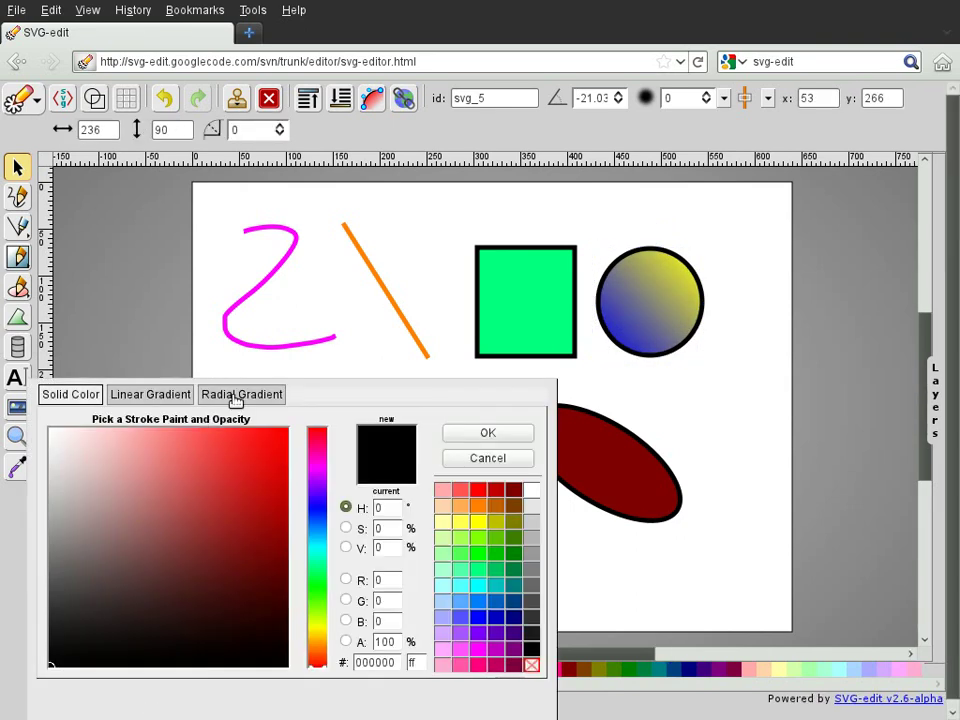
click(238, 396)
drag(171, 547, 129, 634)
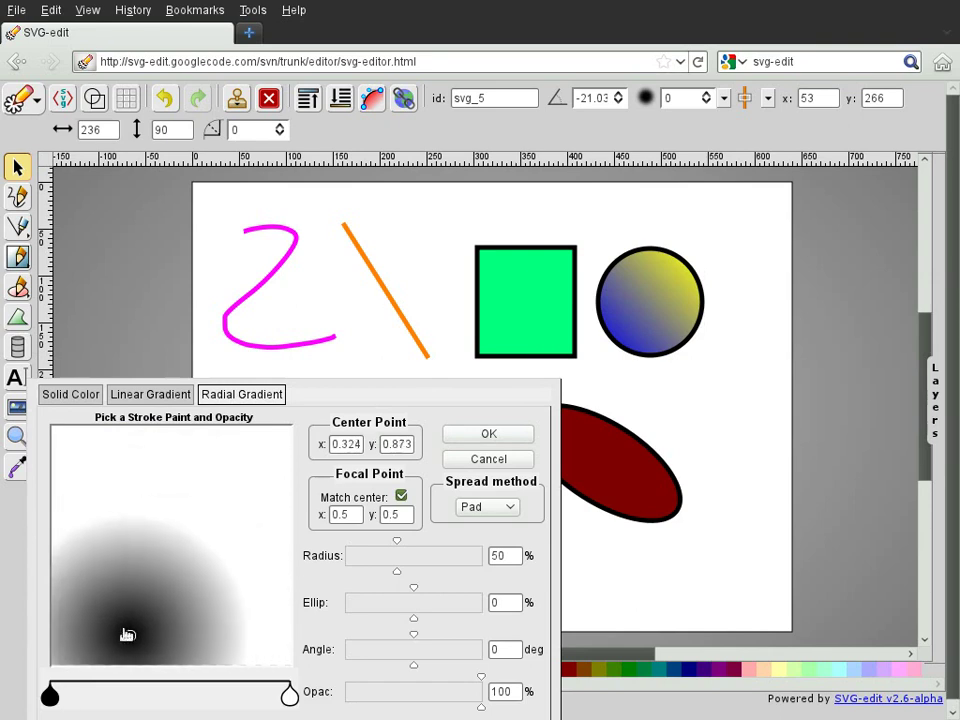
click(52, 699)
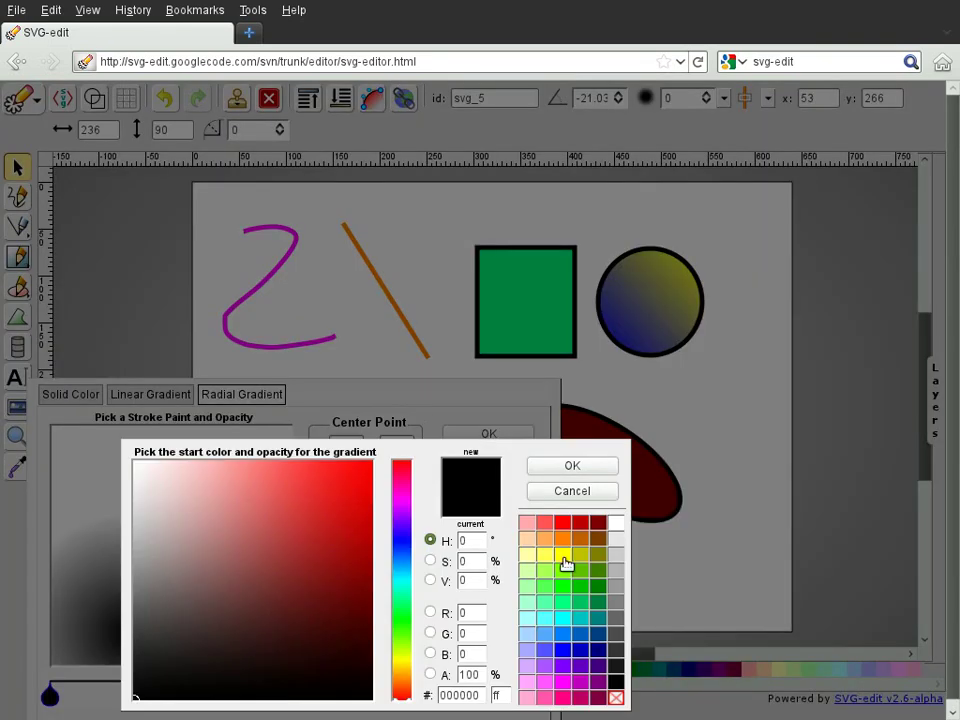
click(544, 558)
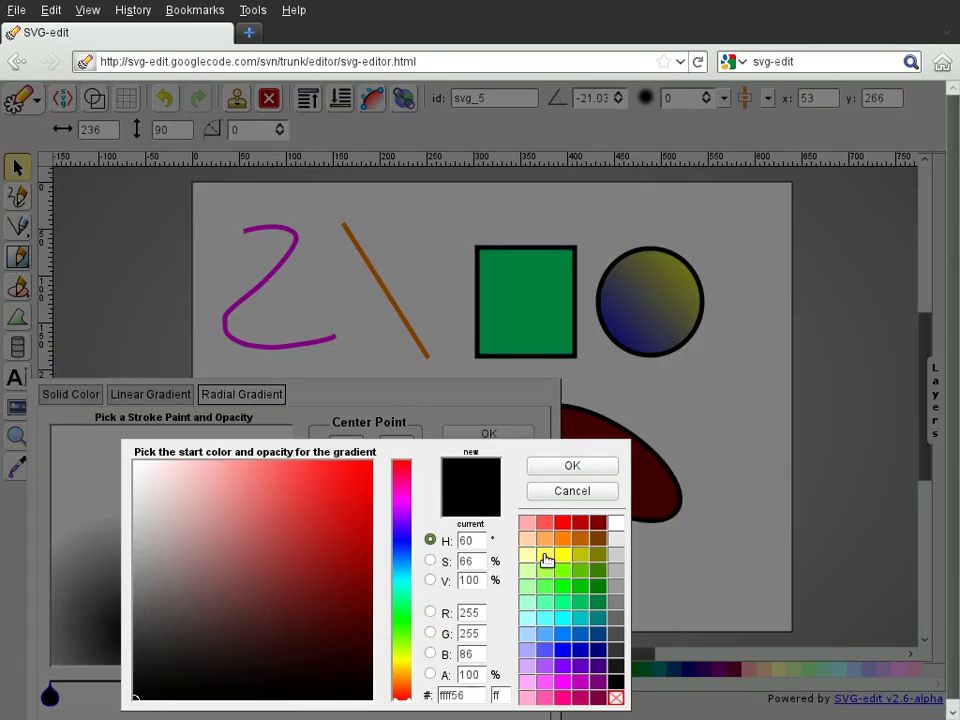
click(572, 468)
Set the stroke gradient's end color to red and its radius to about 202%, apply it, and deselect the rectangle
click(290, 692)
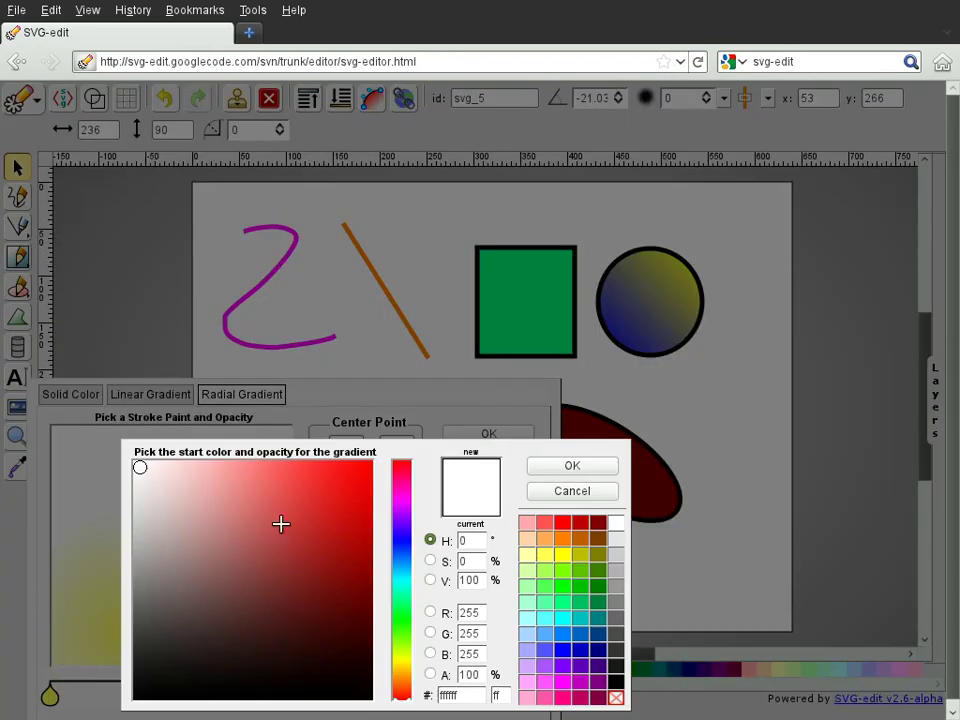
drag(281, 524, 429, 435)
click(536, 472)
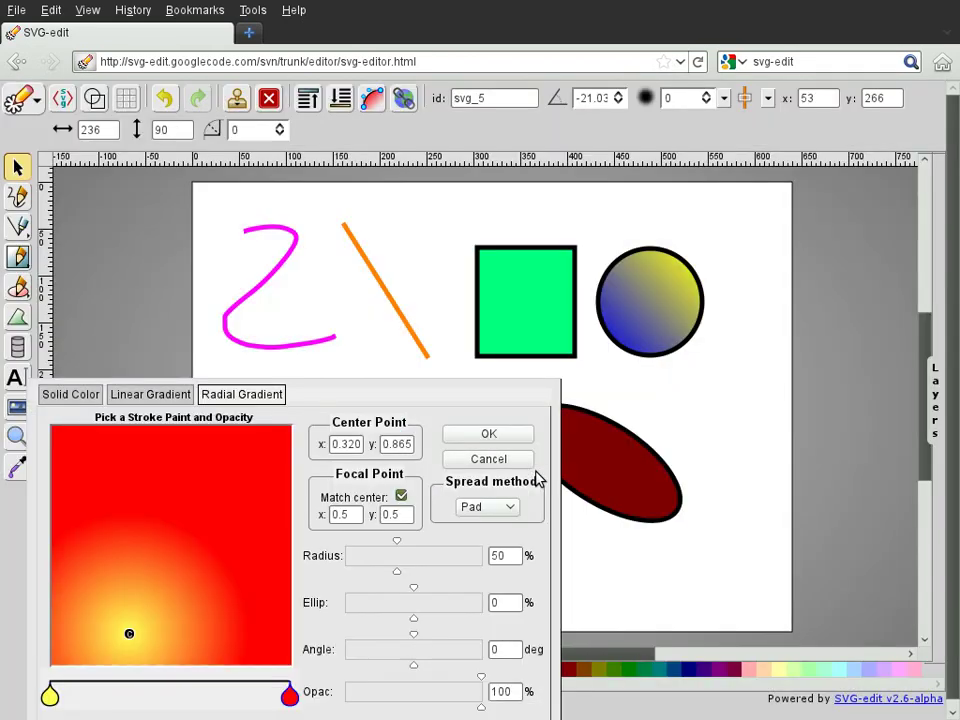
mouse_move(396, 563)
mouse_down()
mouse_move(456, 555)
mouse_move(437, 559)
mouse_up()
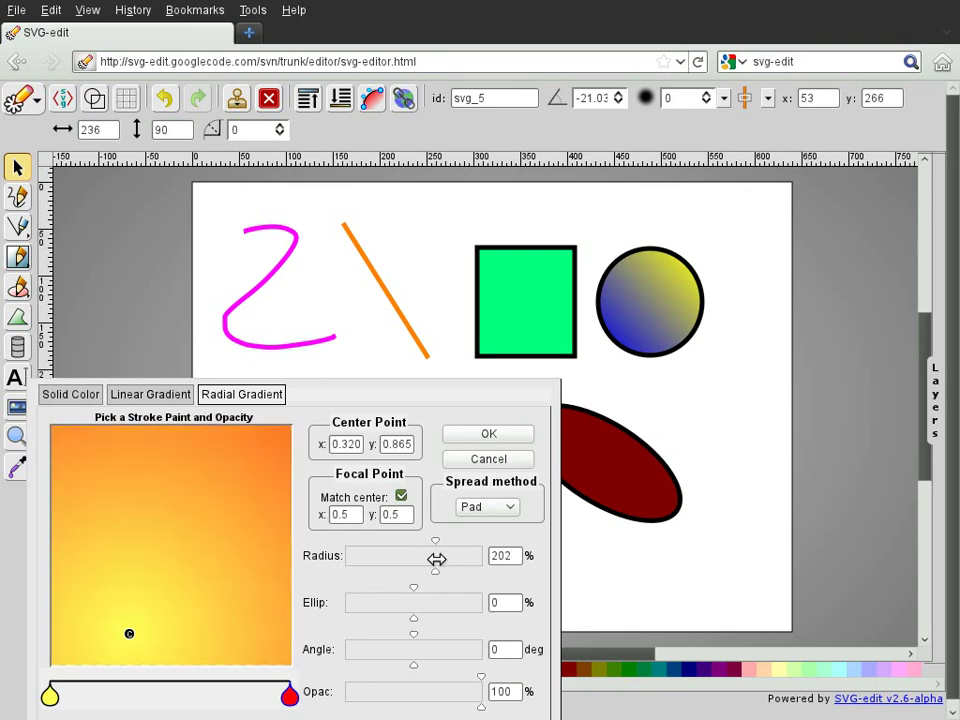
click(475, 437)
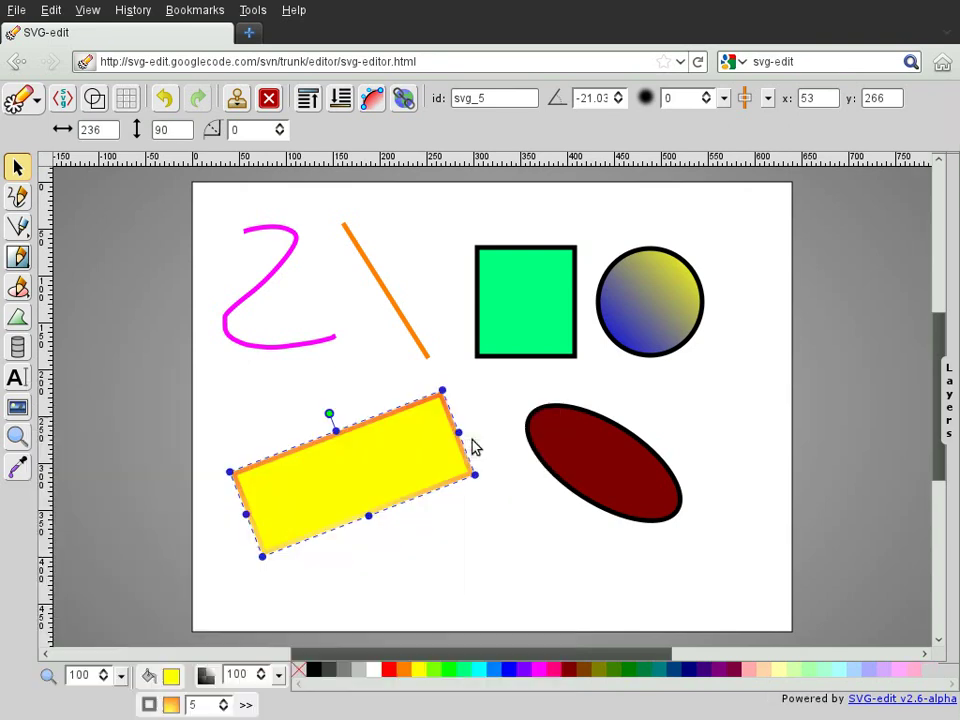
click(376, 545)
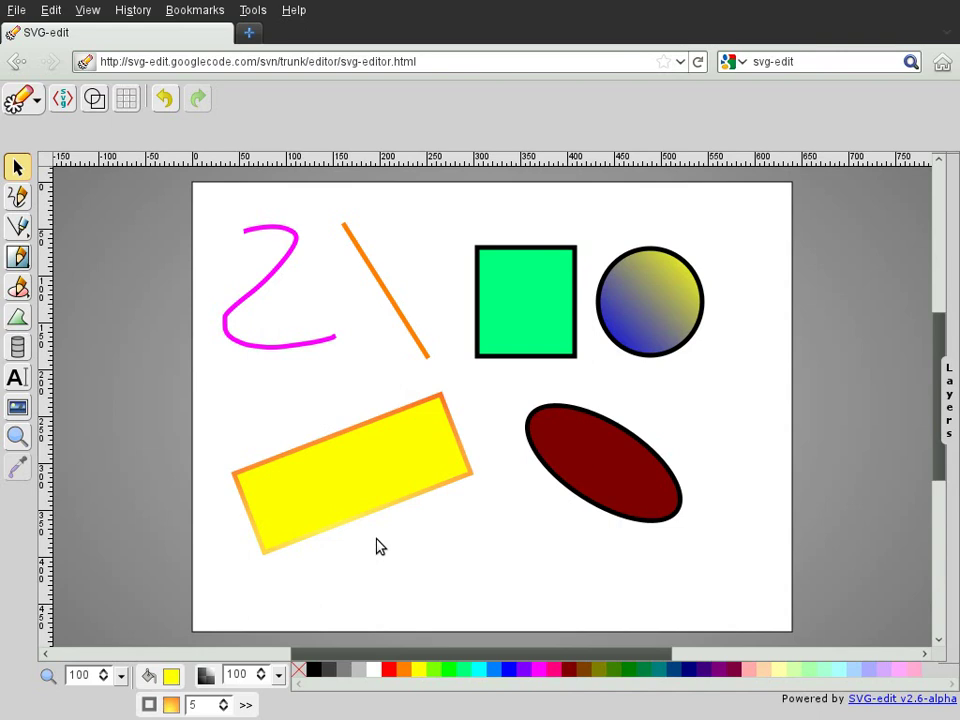
Start a new blank image and draw a red-filled octagon about 350 px wide, slightly left of the canvas center
key(n)
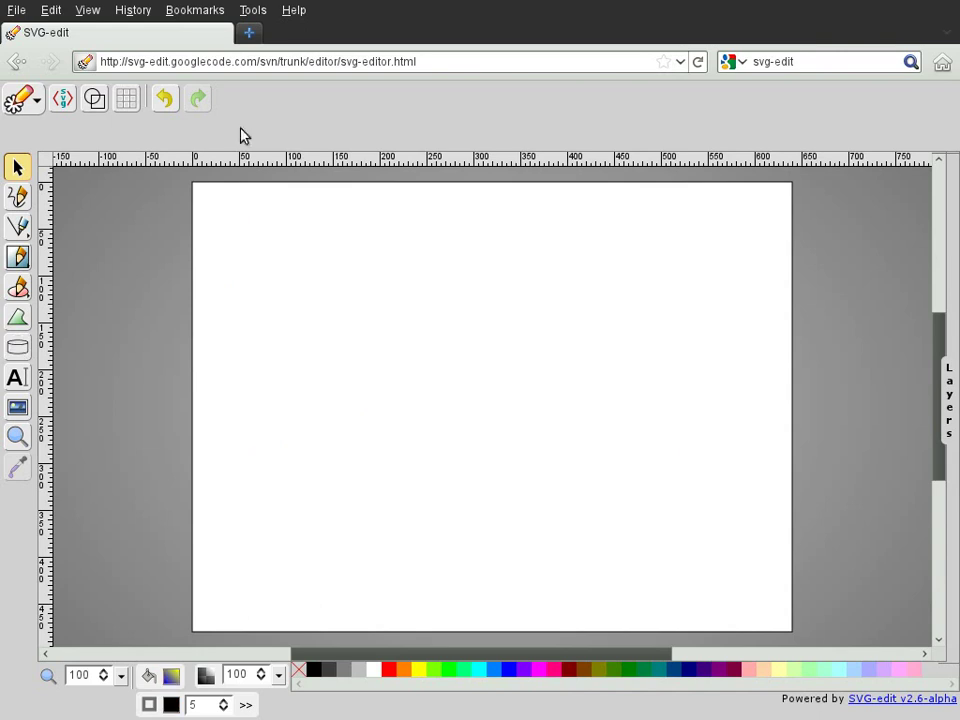
click(17, 353)
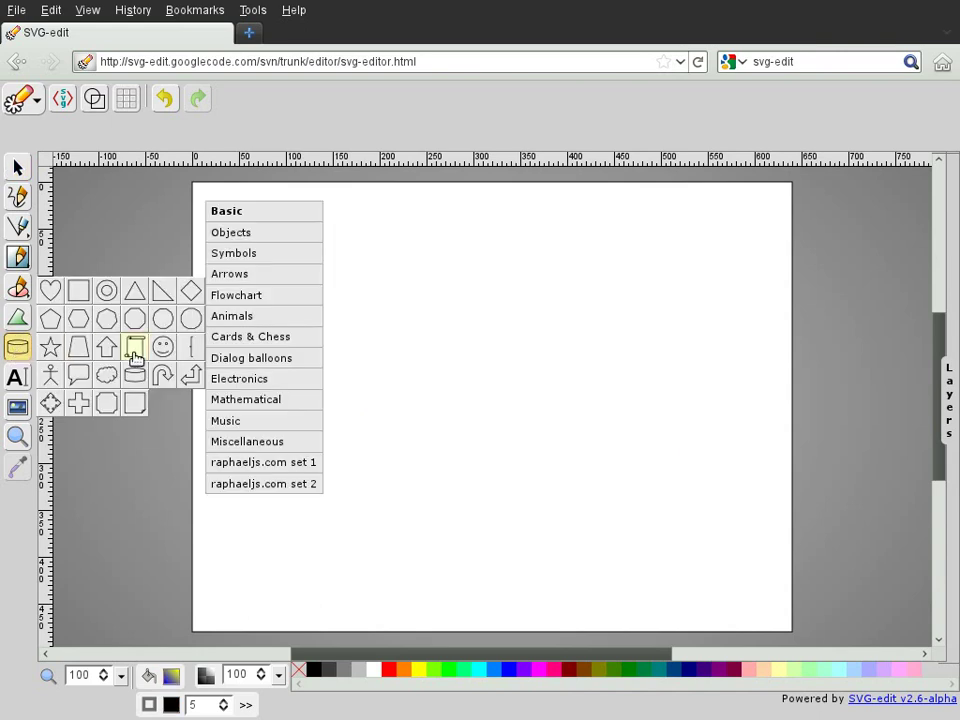
click(134, 318)
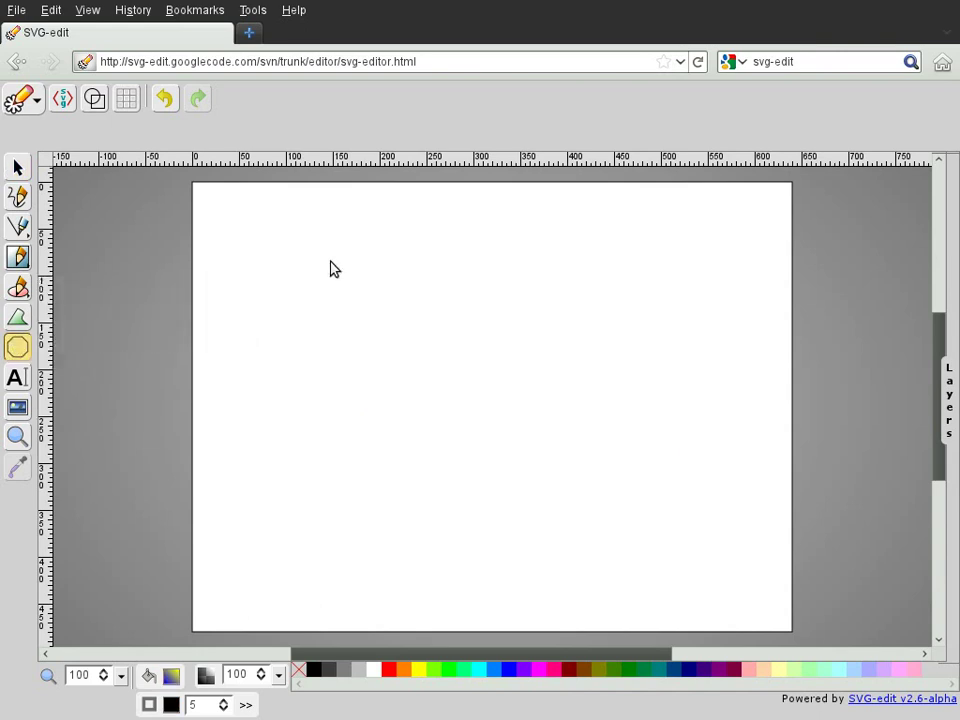
drag(270, 240, 658, 578)
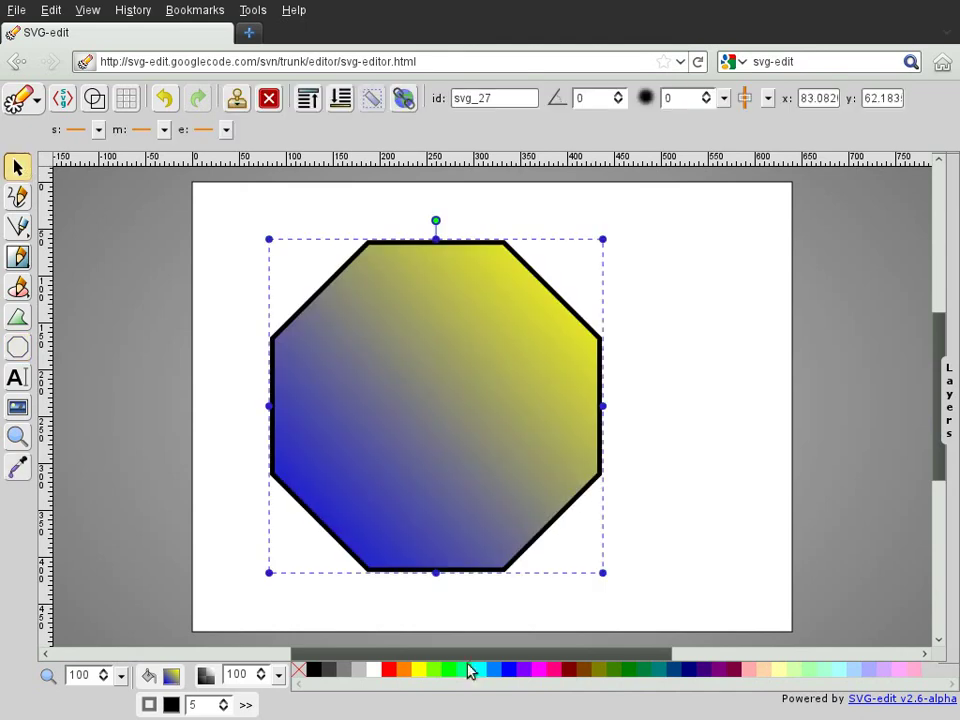
click(390, 670)
click(680, 363)
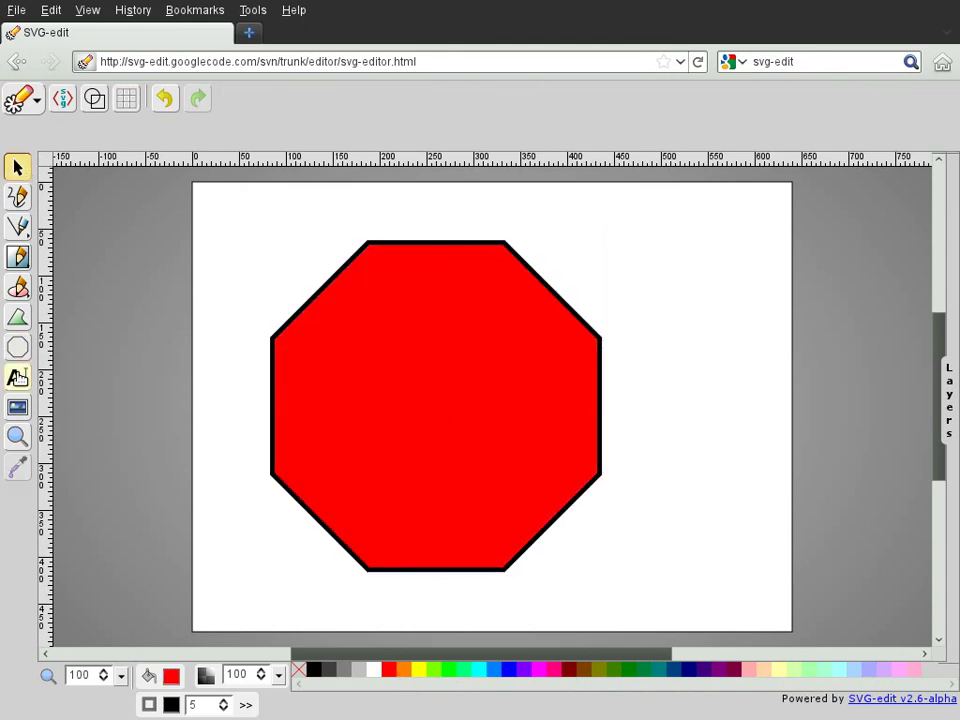
Add the white text STOP on the octagon and enlarge it to span most of the octagon's width
key(t)
click(332, 388)
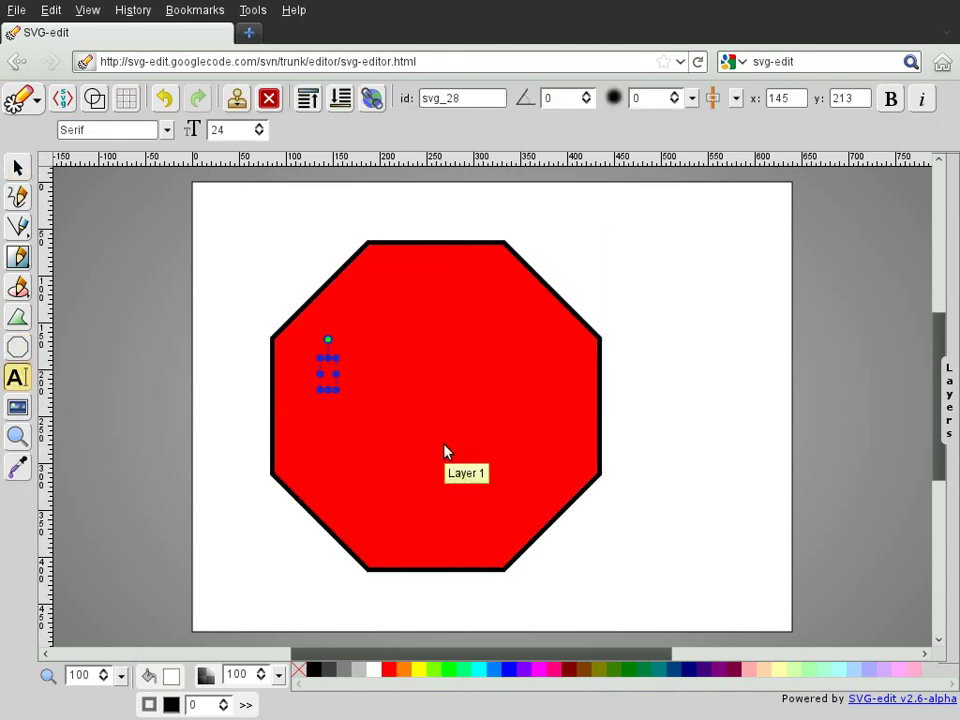
text(STOP)
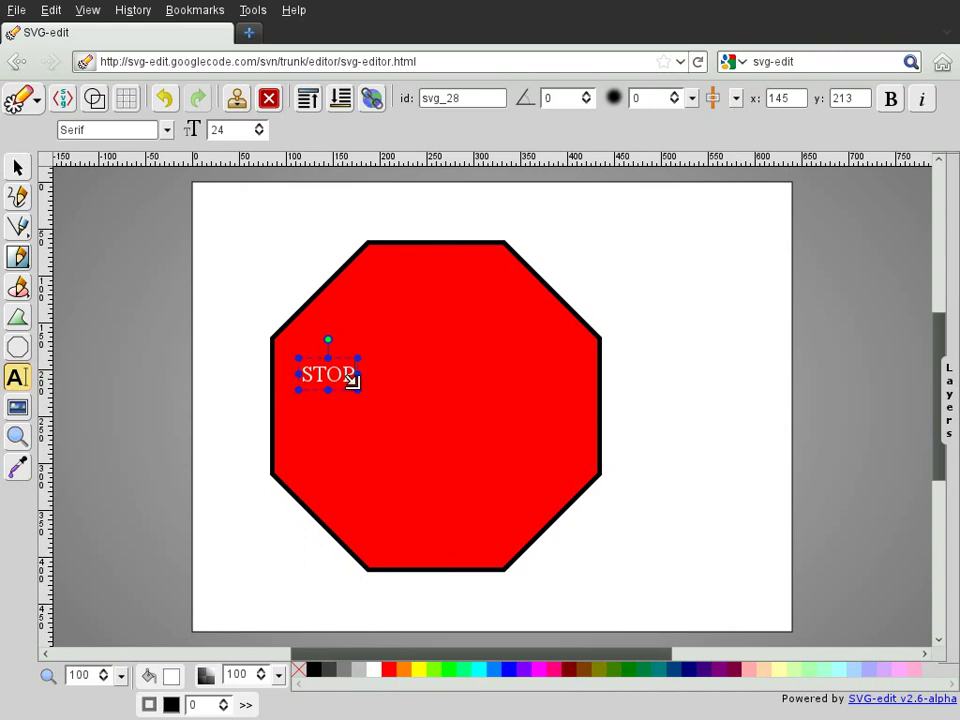
drag(355, 383, 594, 489)
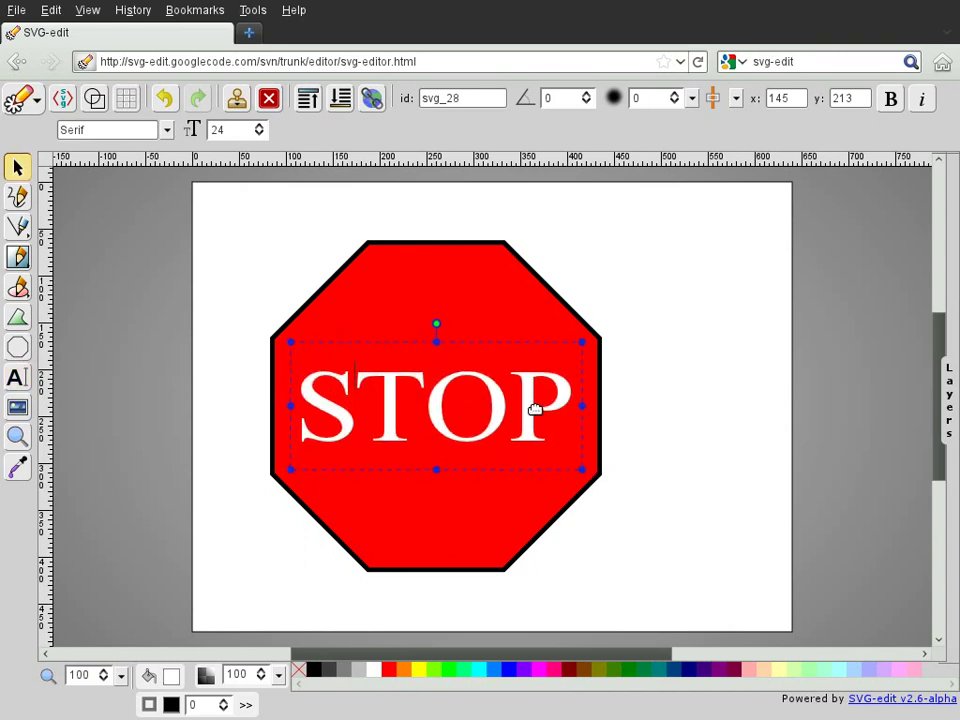
Change the STOP text's font to Fantasy and stretch the text to fit across the octagon
click(167, 131)
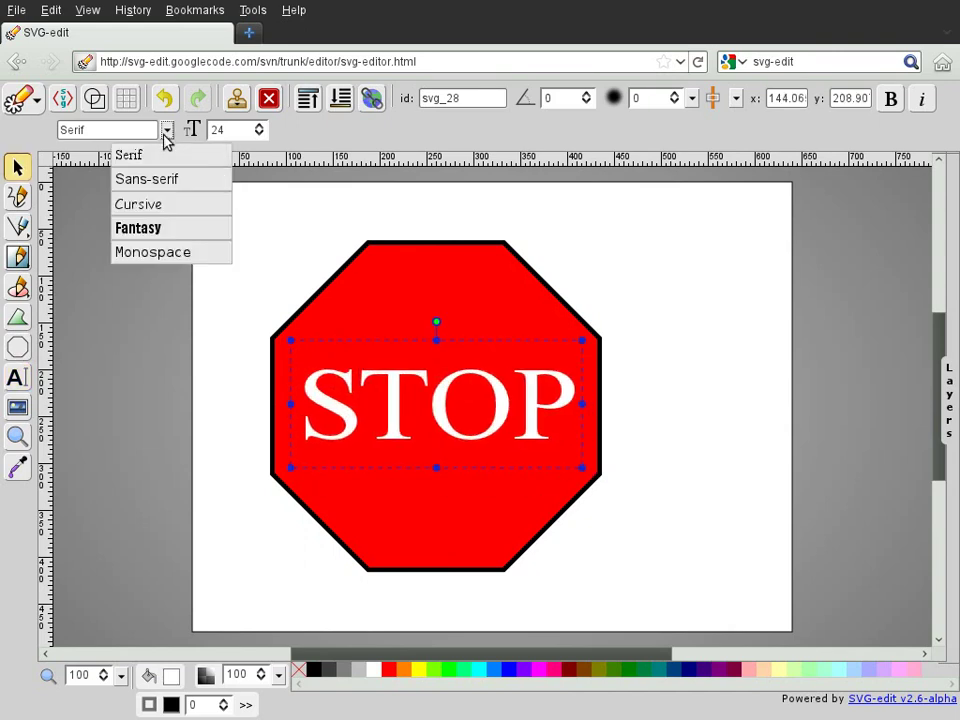
click(160, 227)
drag(316, 464, 292, 490)
drag(565, 492, 580, 492)
click(718, 371)
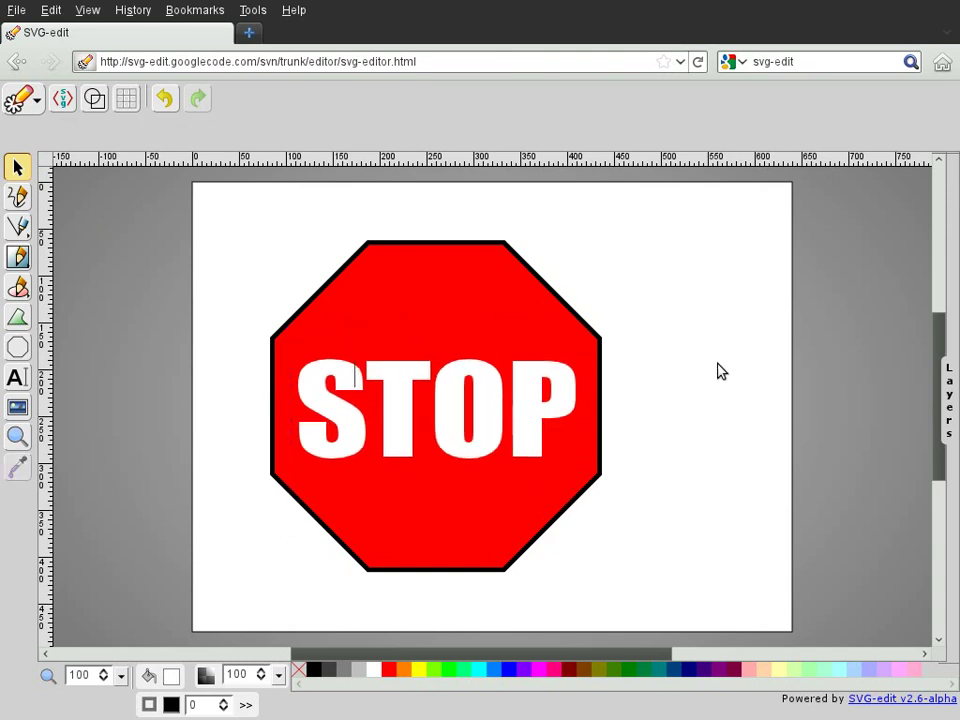
Try filling the octagon with blue and with green, and undo these fill changes
click(479, 276)
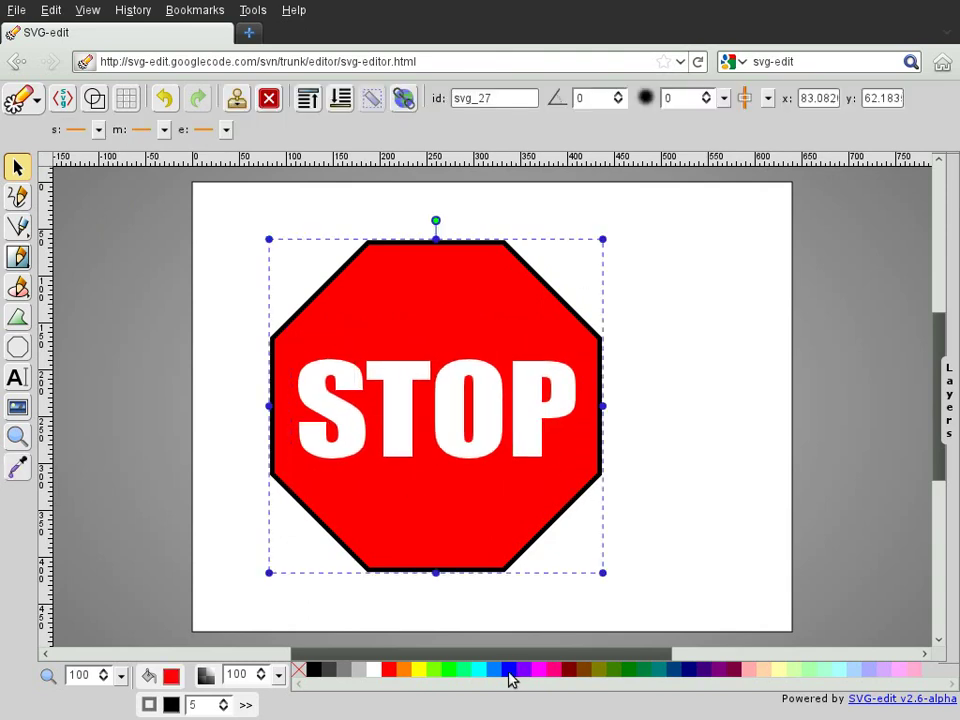
click(507, 670)
key(Escape)
click(457, 294)
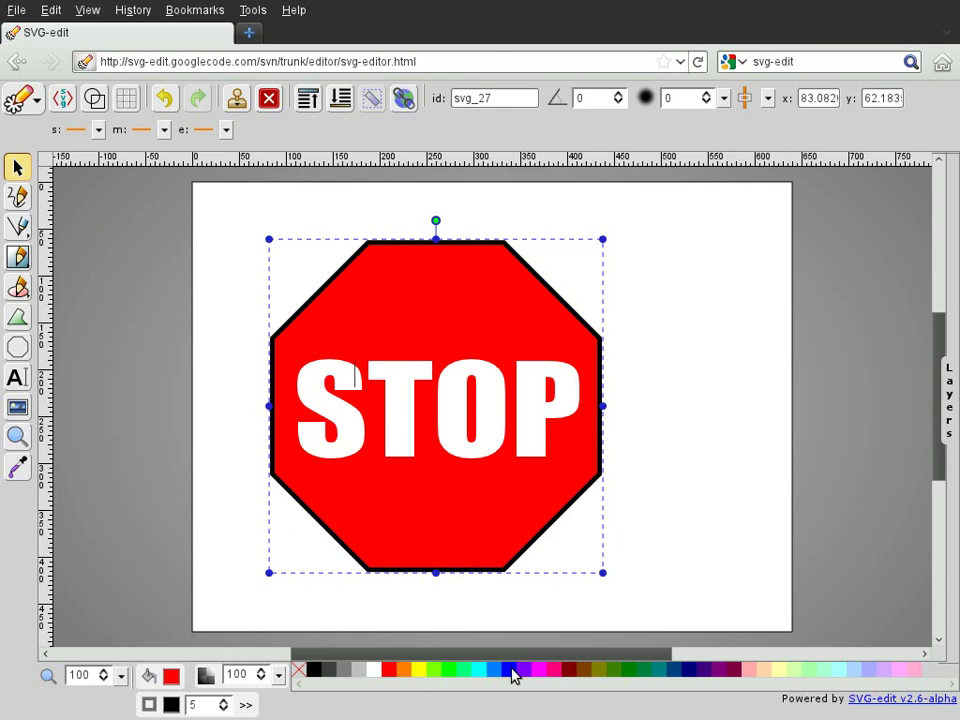
click(509, 670)
click(451, 672)
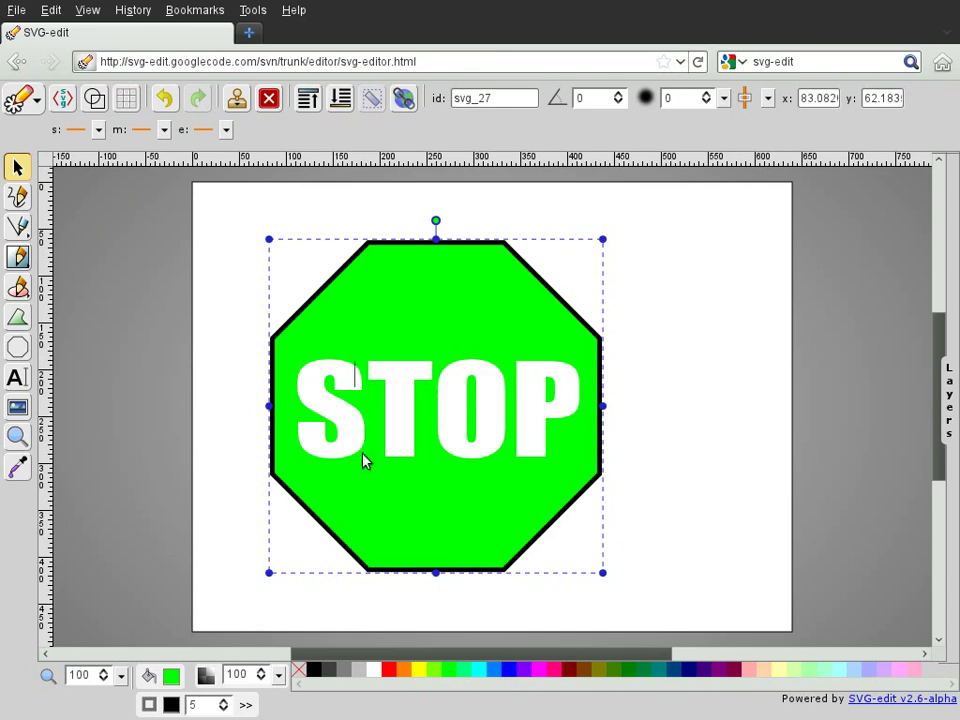
click(167, 98)
click(167, 98)
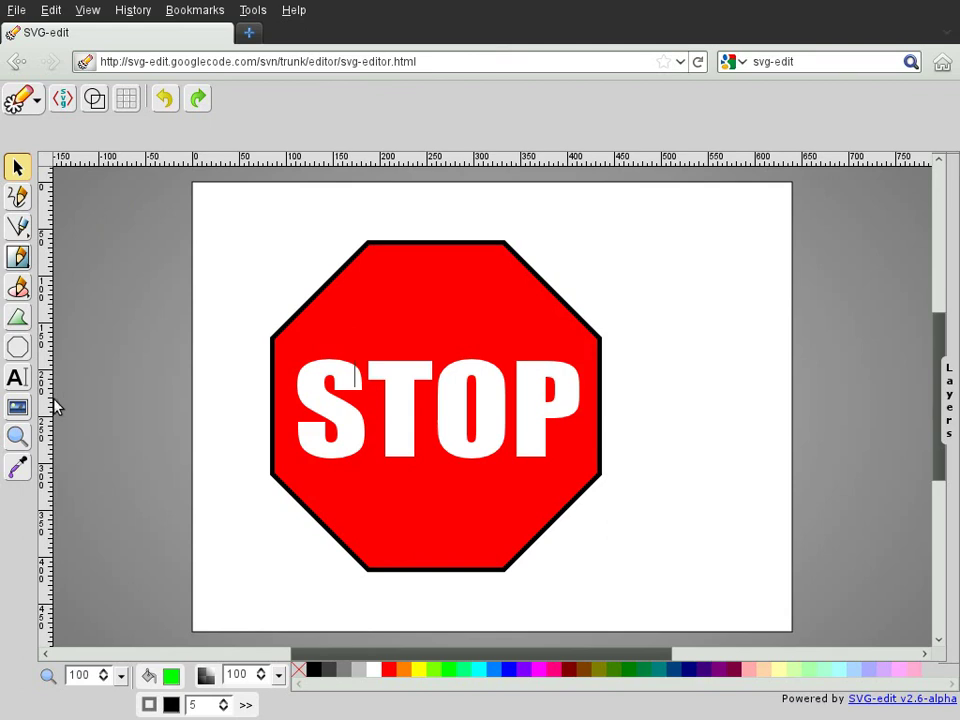
Insert the image images/logo.png near the octagon's lower-right corner
click(611, 543)
triple_click(454, 421)
click(440, 449)
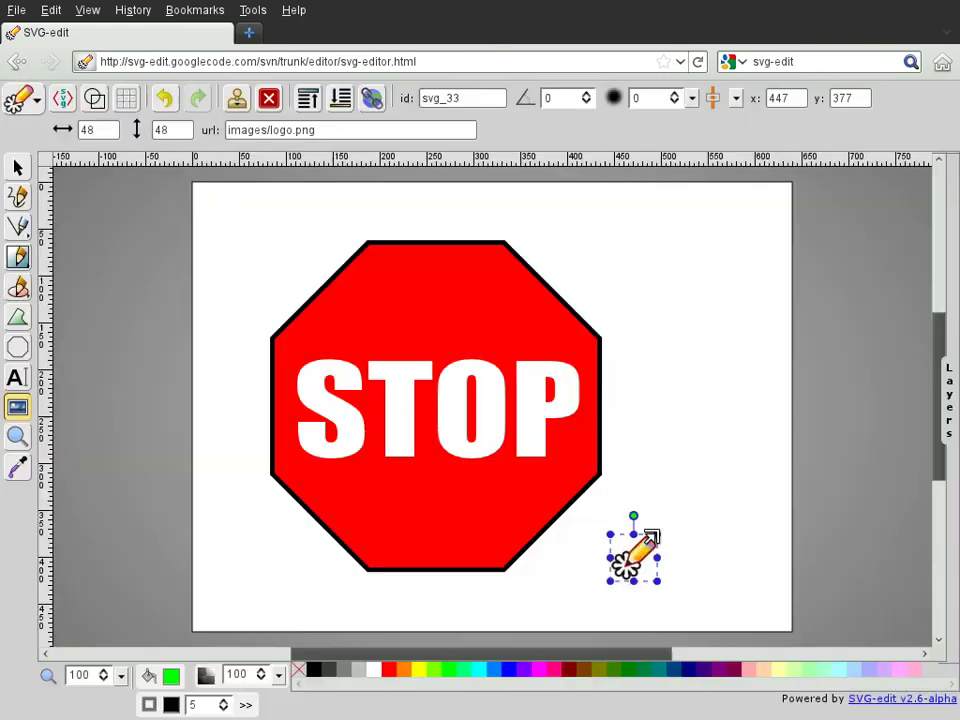
Enlarge the logo image to about 153 by 140 px and rotate it about 40 degrees clockwise, leaving nothing selected
drag(660, 534, 706, 497)
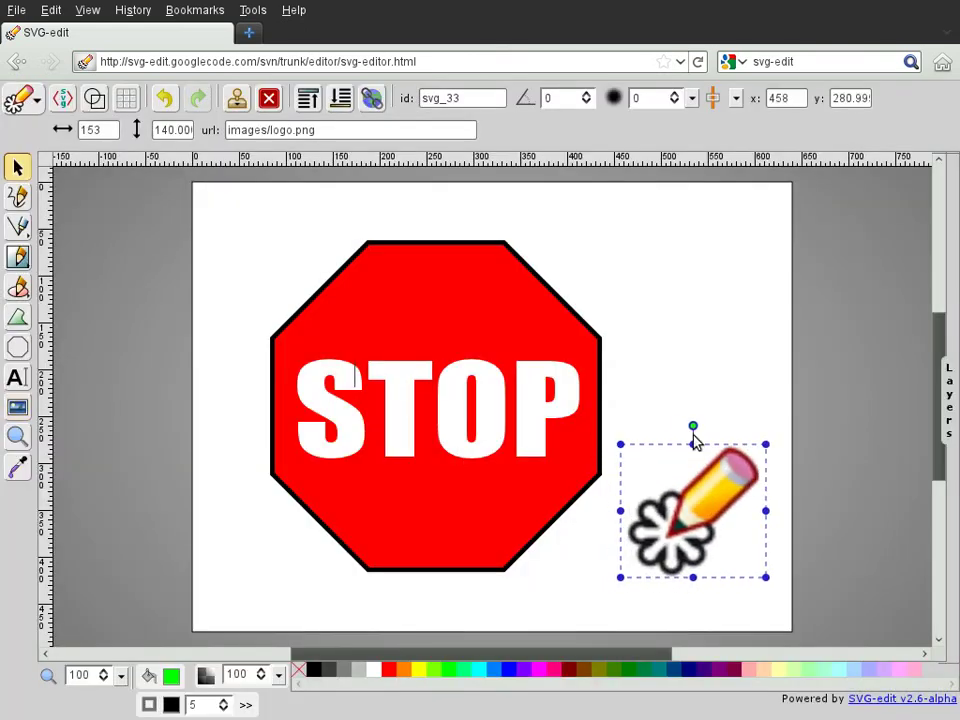
drag(692, 428, 748, 446)
click(656, 374)
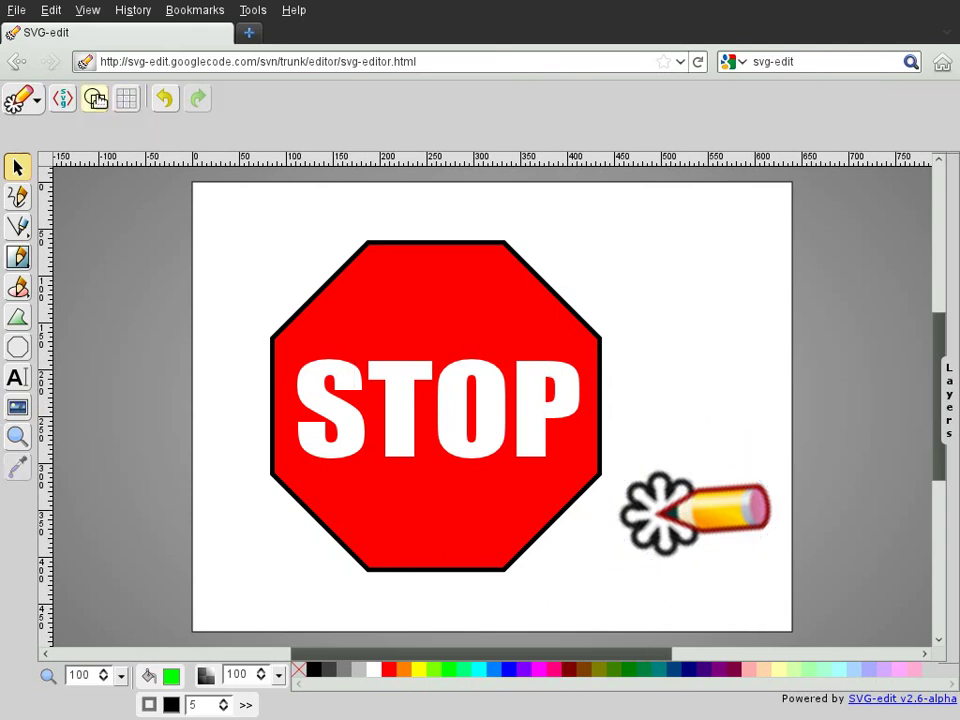
View the drawing in wireframe mode and return to the normal display
click(96, 98)
click(96, 98)
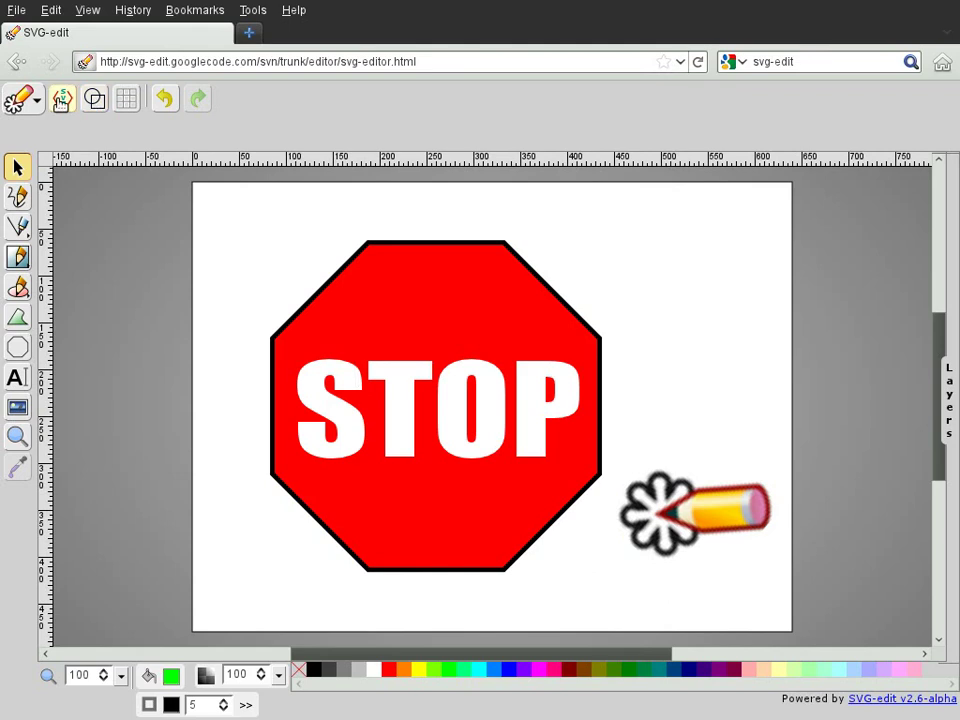
Replace the text STOP with BRM! in the drawing's SVG source code and apply the change
click(61, 100)
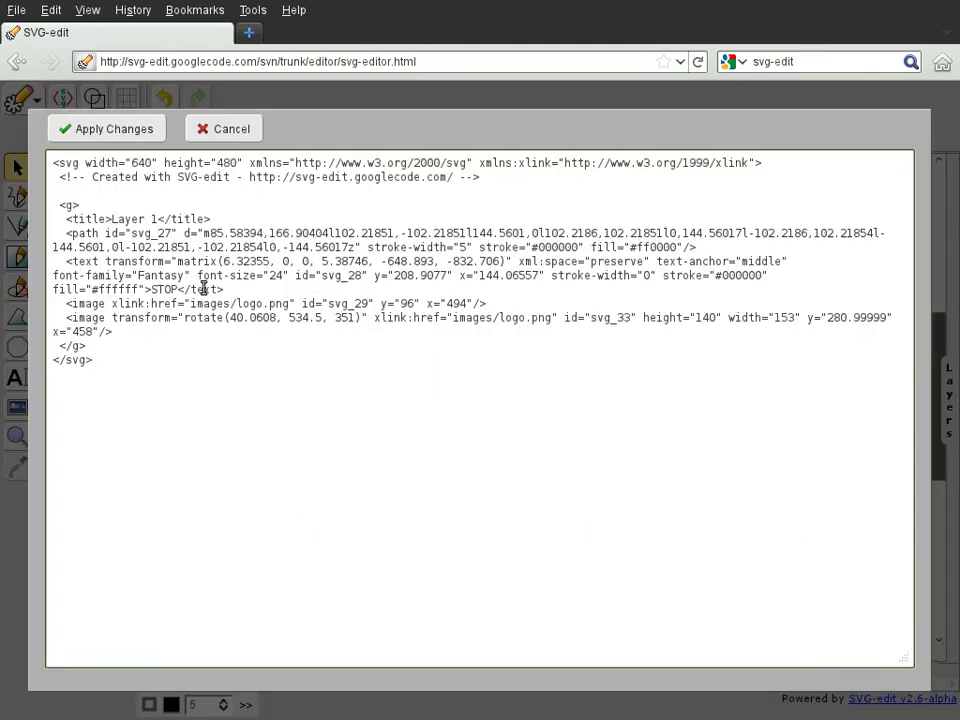
triple_click(160, 289)
click(178, 289)
key(shift+Left)
key(shift+Left)
key(shift+Left)
key(shift+Left)
text(BRB!)
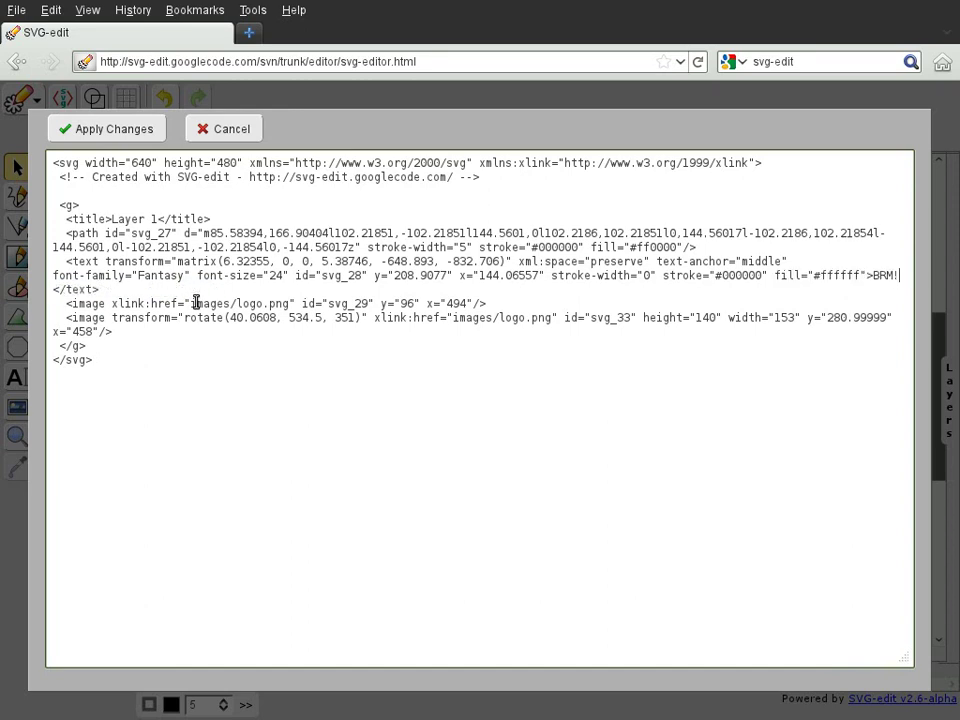
click(133, 137)
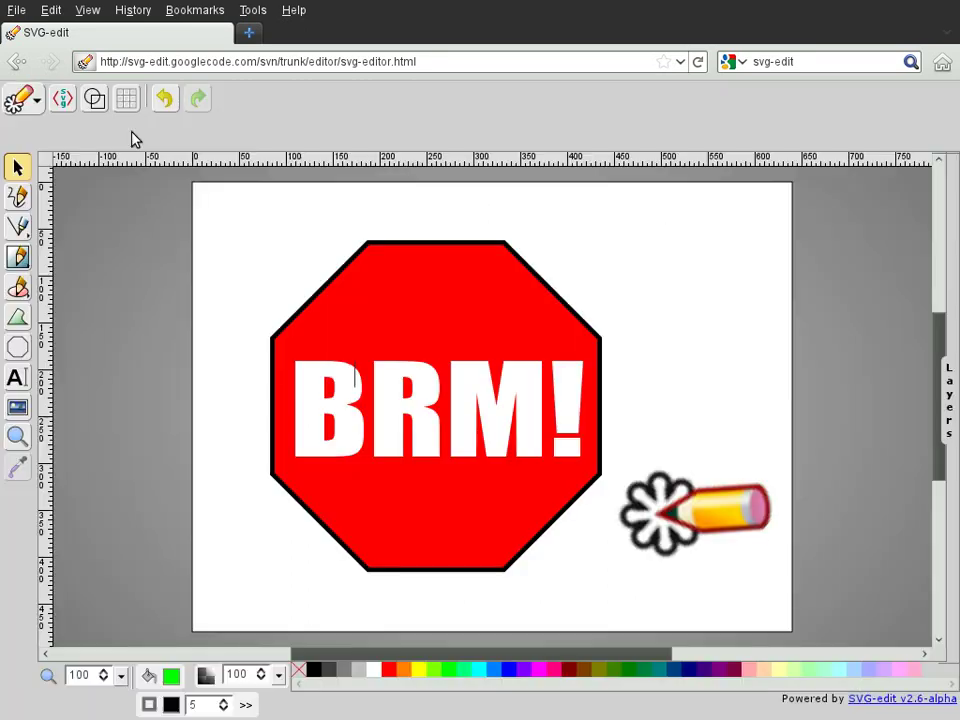